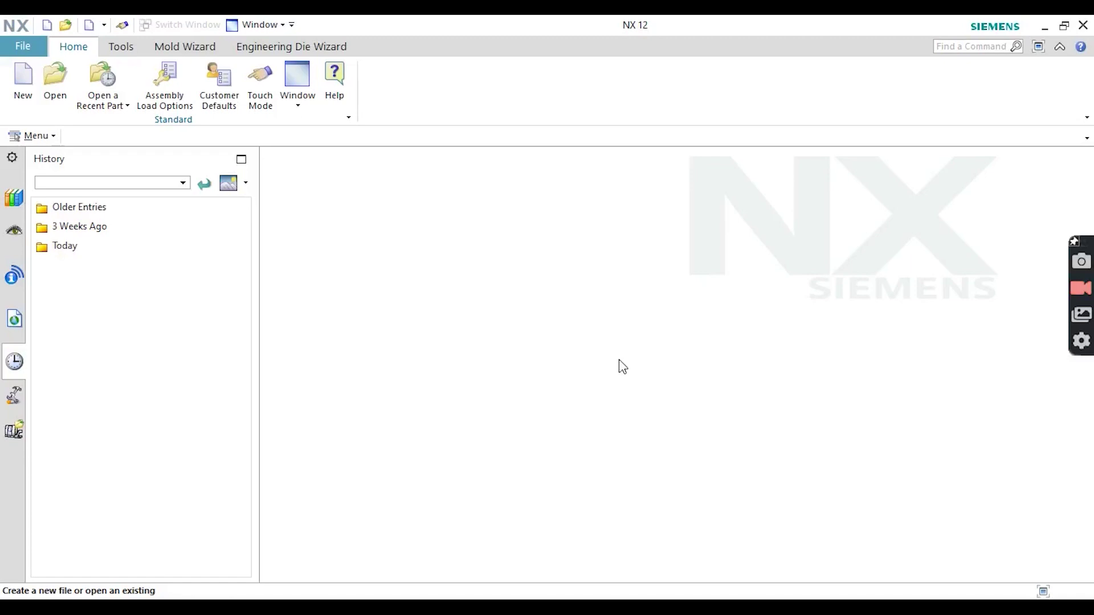
- Create a new part Movie.prt from the Model template in millimetres
{"action": "left_click", "coordinate": [13, 90]}
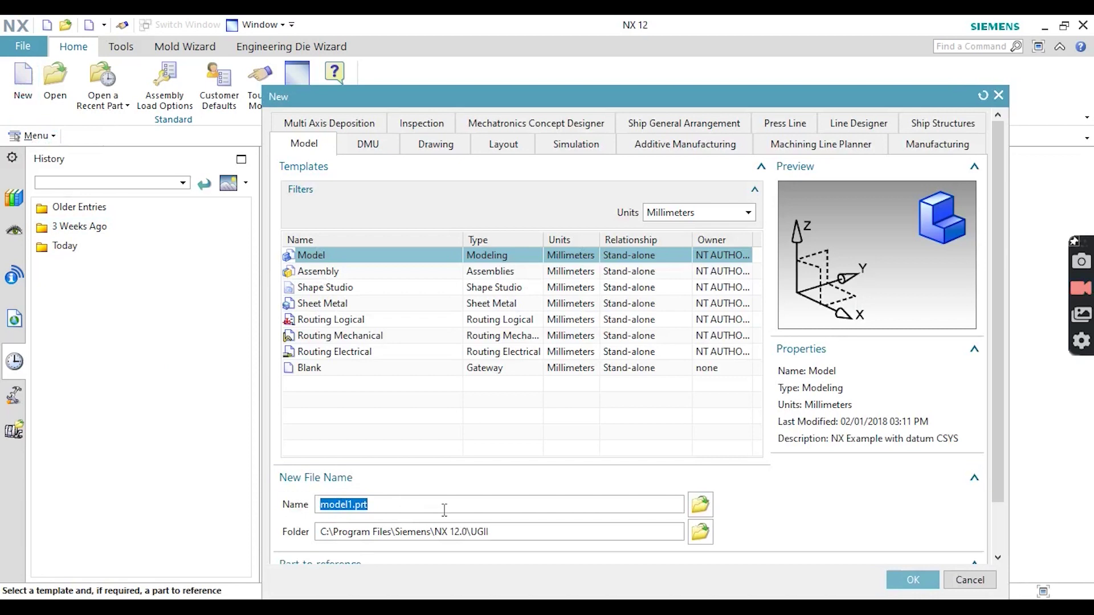
{"action": "type", "text": "Movie"}
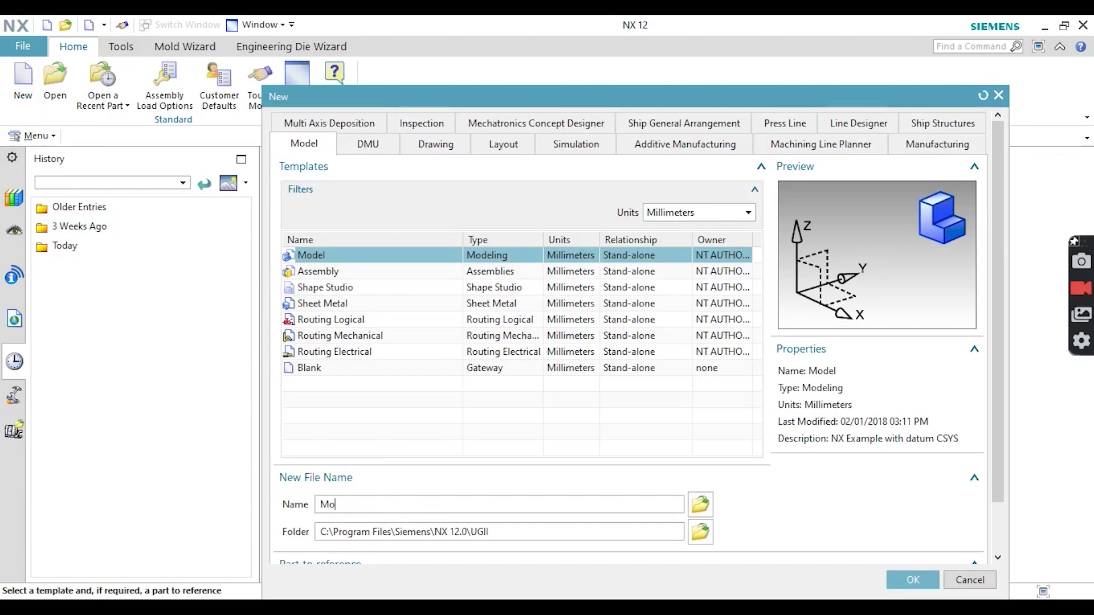
{"action": "double_click", "coordinate": [361, 505]}
{"action": "left_click", "coordinate": [910, 579]}
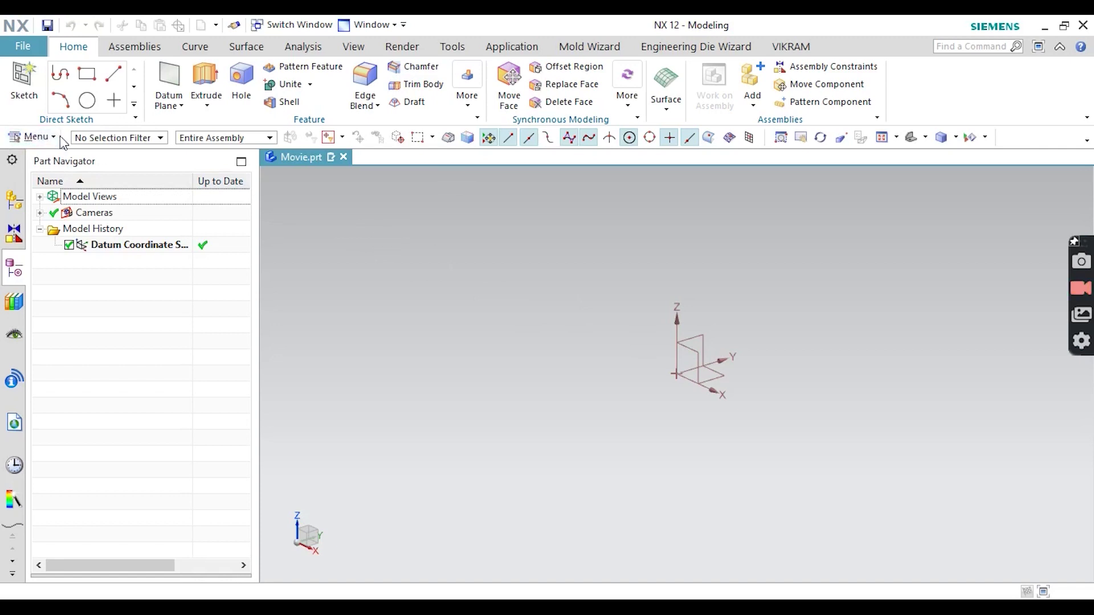
{"action": "left_click", "coordinate": [37, 138]}
{"action": "mouse_move", "coordinate": [84, 257]}
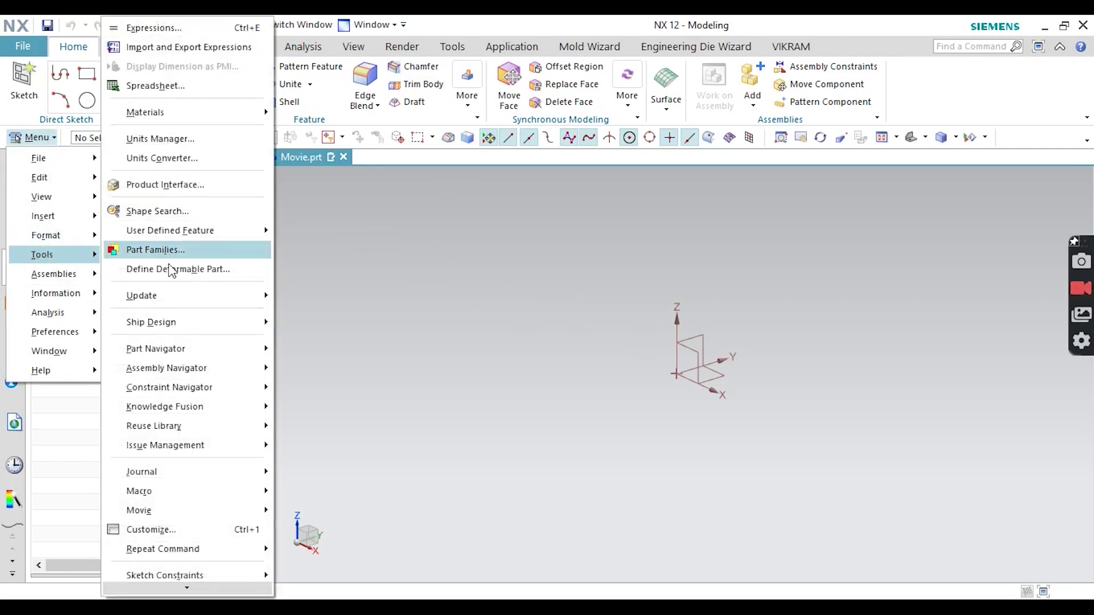
{"action": "mouse_move", "coordinate": [141, 511]}
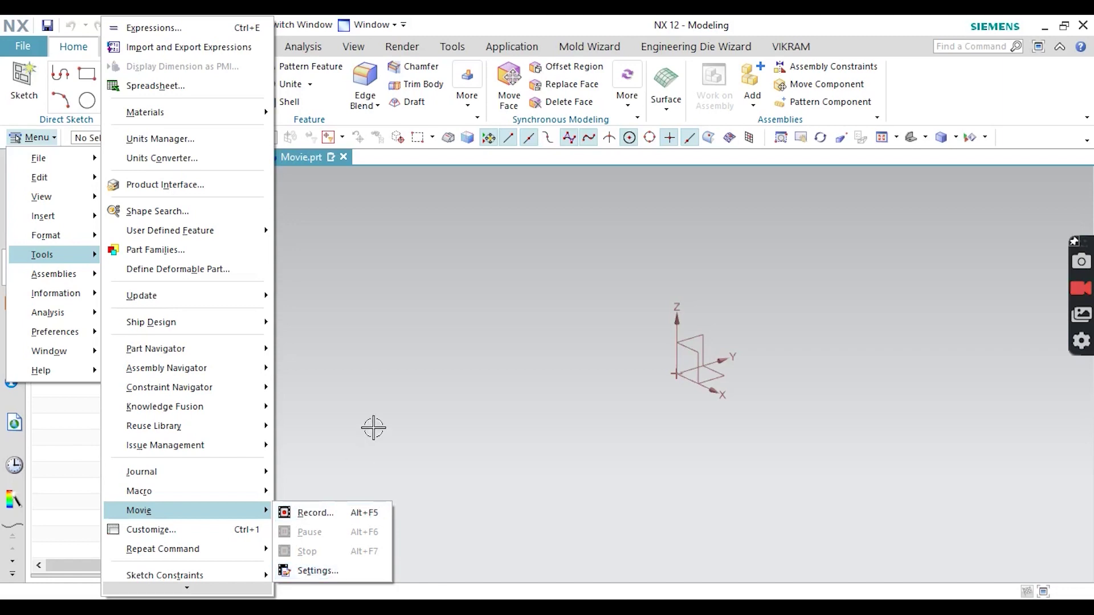
{"action": "left_click", "coordinate": [315, 443]}
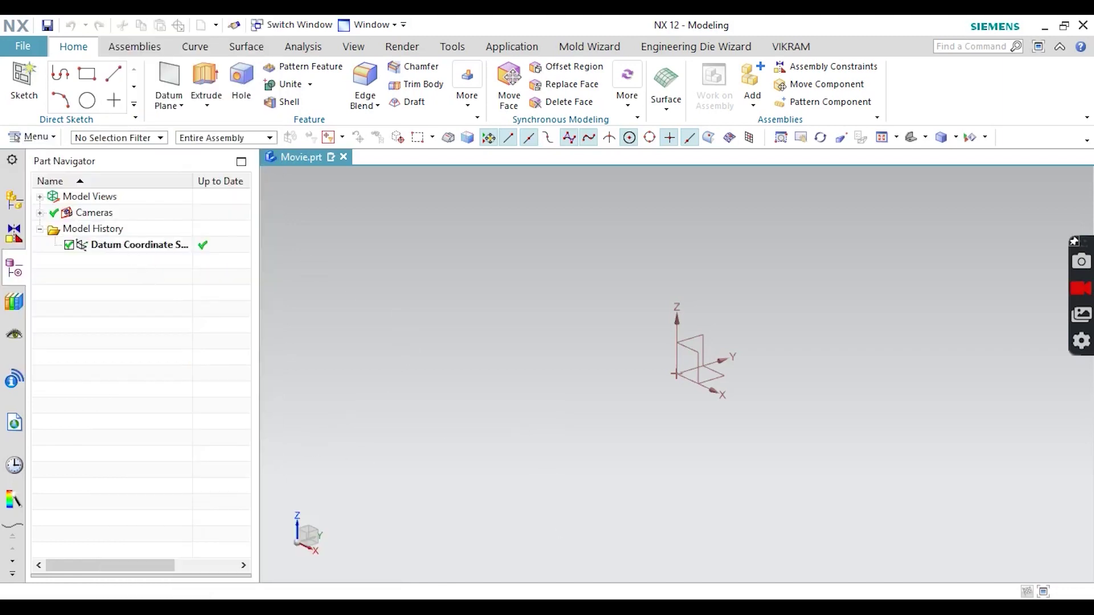
{"action": "key", "text": "alt+Tab"}
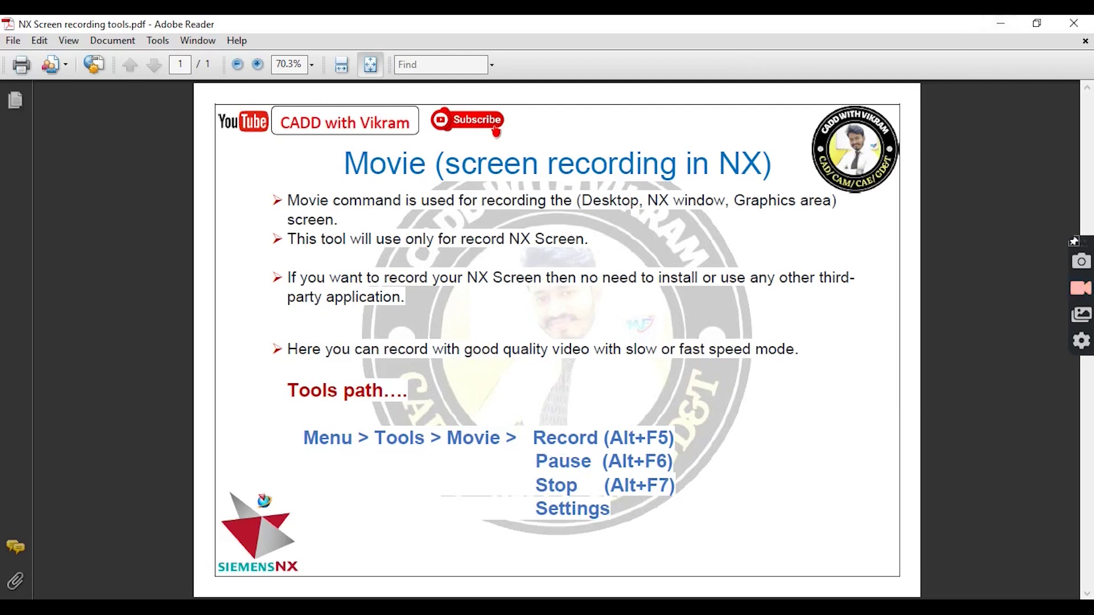
{"action": "key", "text": "alt+Tab"}
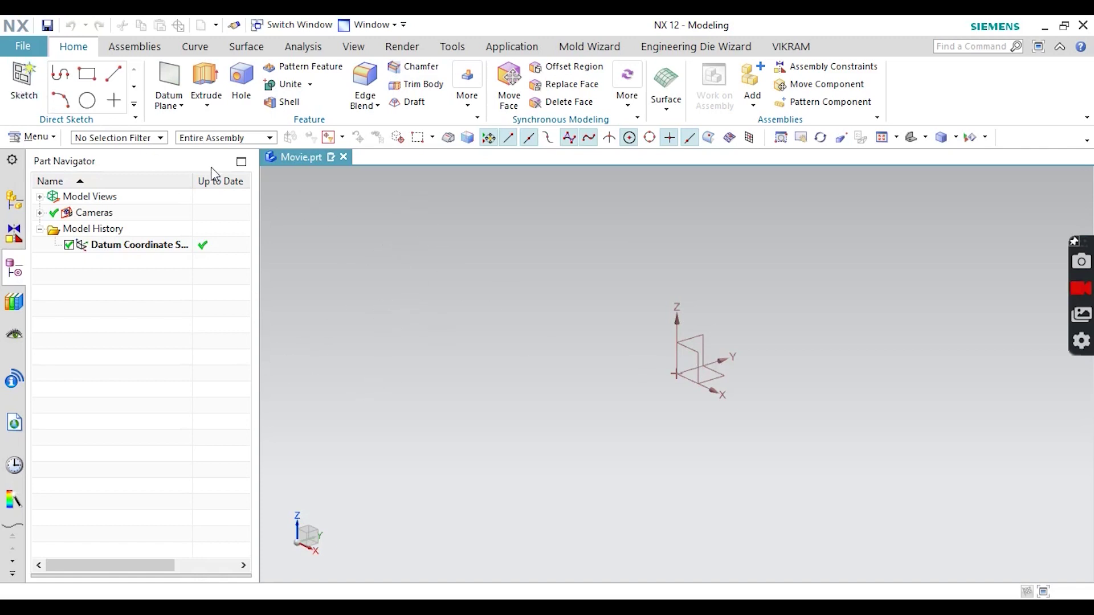
- Bring up Movie Settings and, after trying Graphics, set Capture Area to NX Window
{"action": "left_click", "coordinate": [32, 137]}
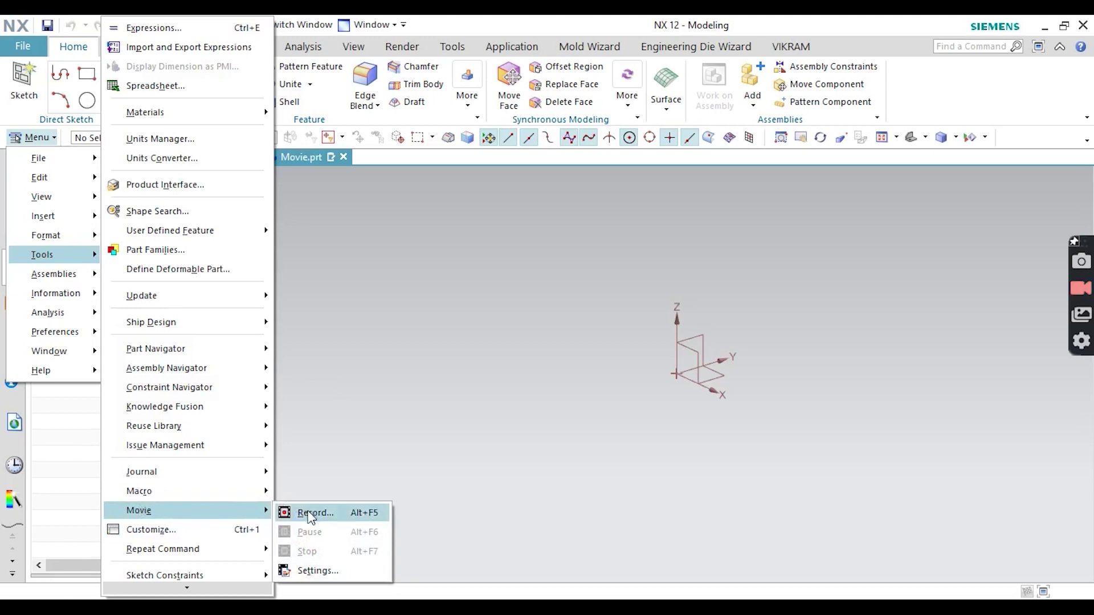
{"action": "left_click", "coordinate": [317, 571]}
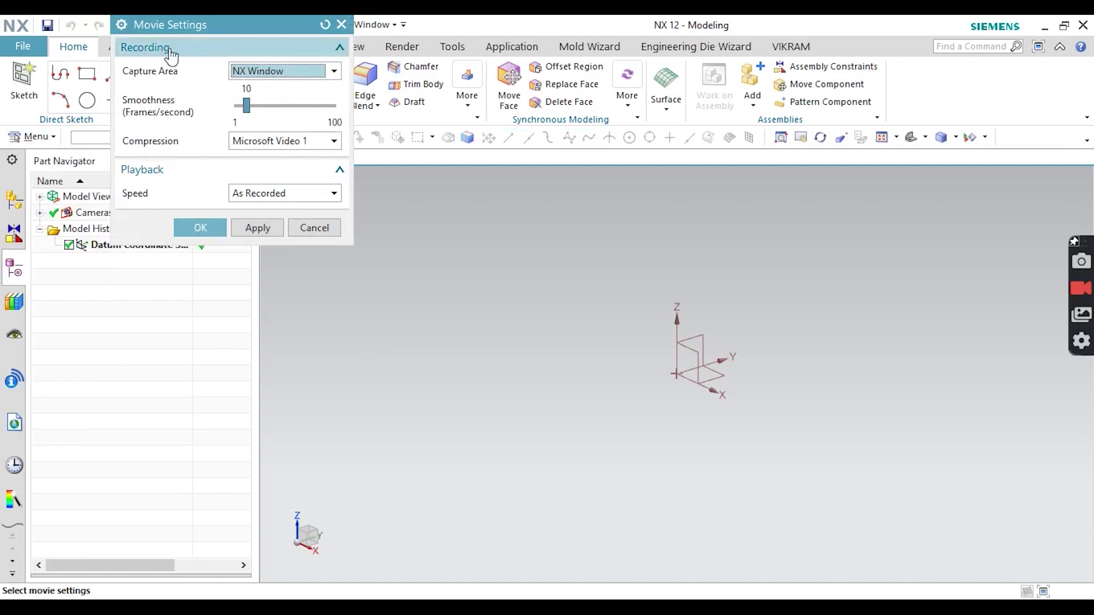
{"action": "left_click", "coordinate": [258, 77]}
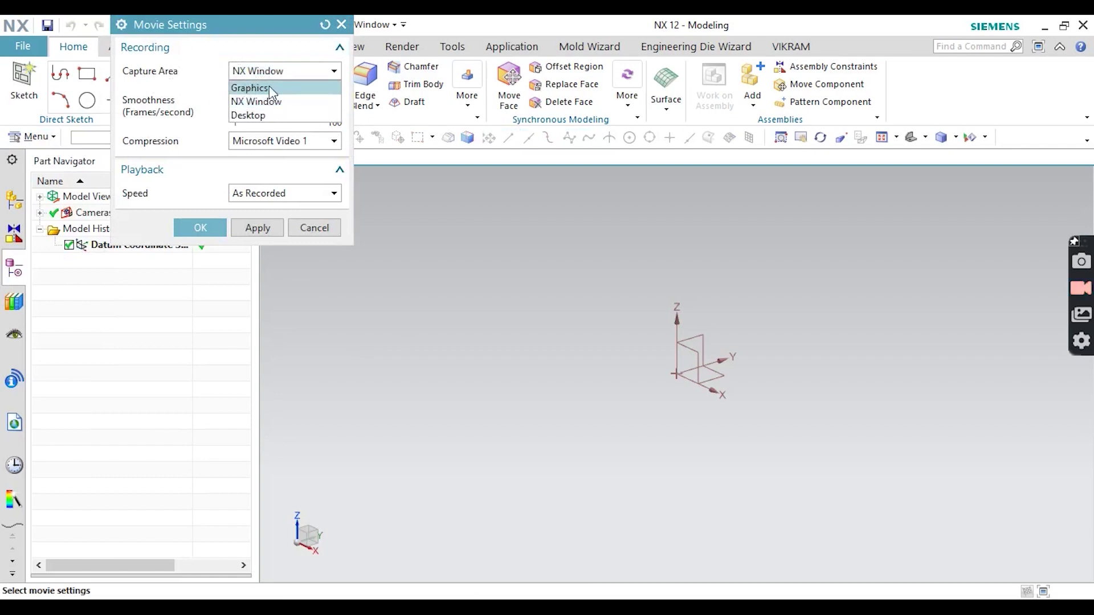
{"action": "left_click", "coordinate": [269, 87]}
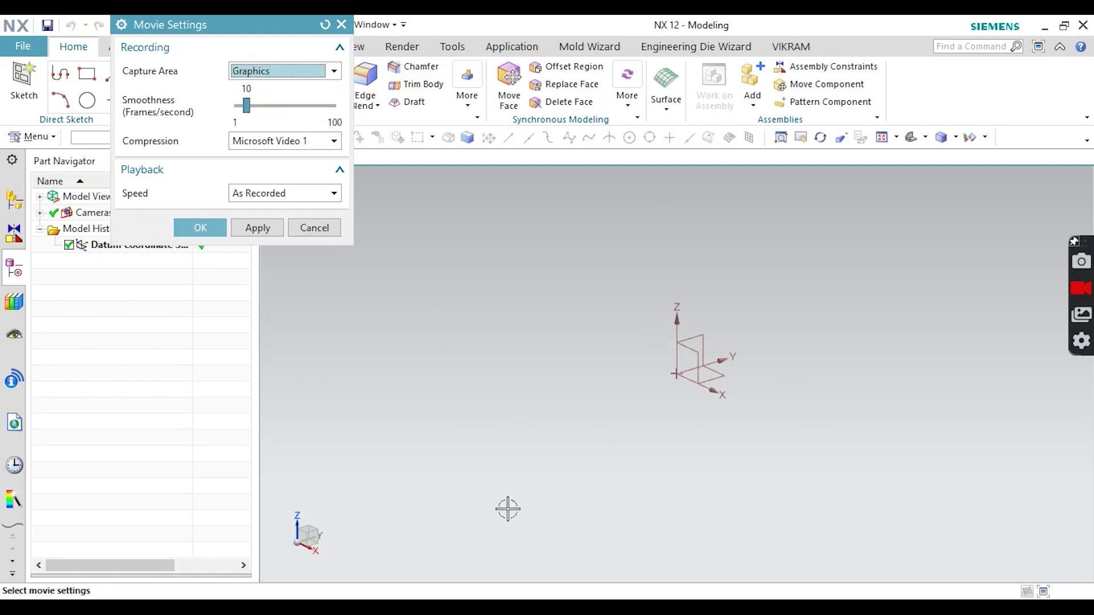
{"action": "left_click", "coordinate": [259, 72]}
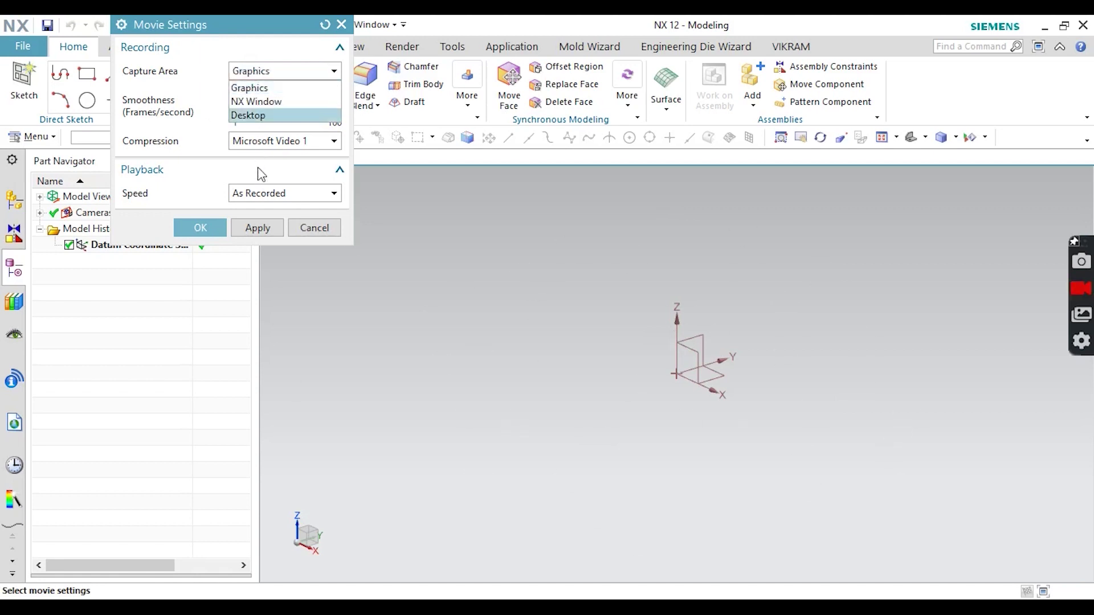
{"action": "left_click", "coordinate": [256, 102]}
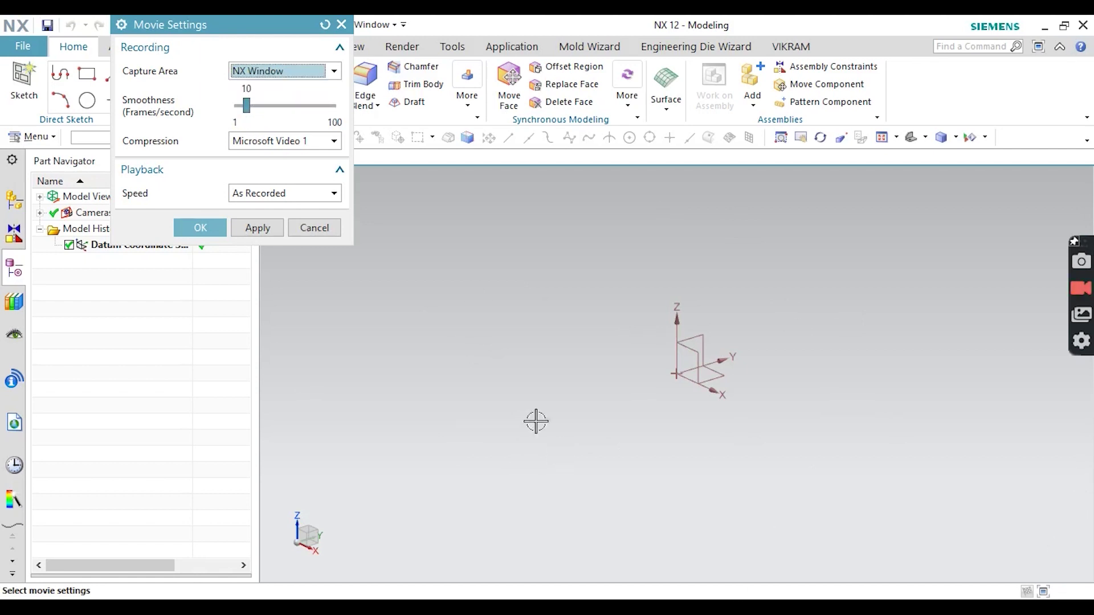
{"action": "left_click", "coordinate": [249, 71]}
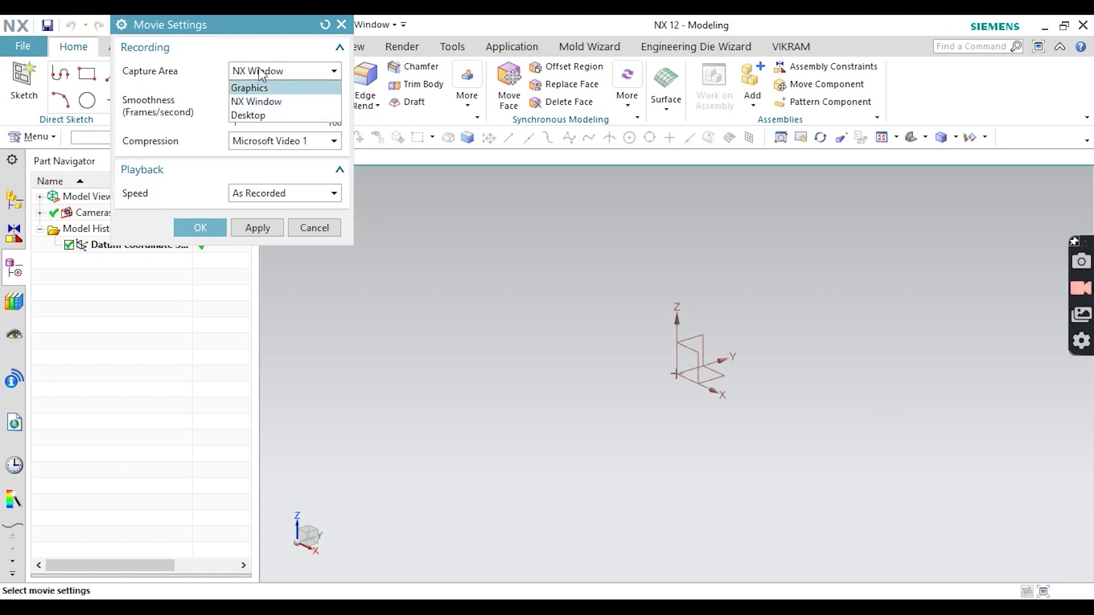
{"action": "left_click", "coordinate": [259, 102]}
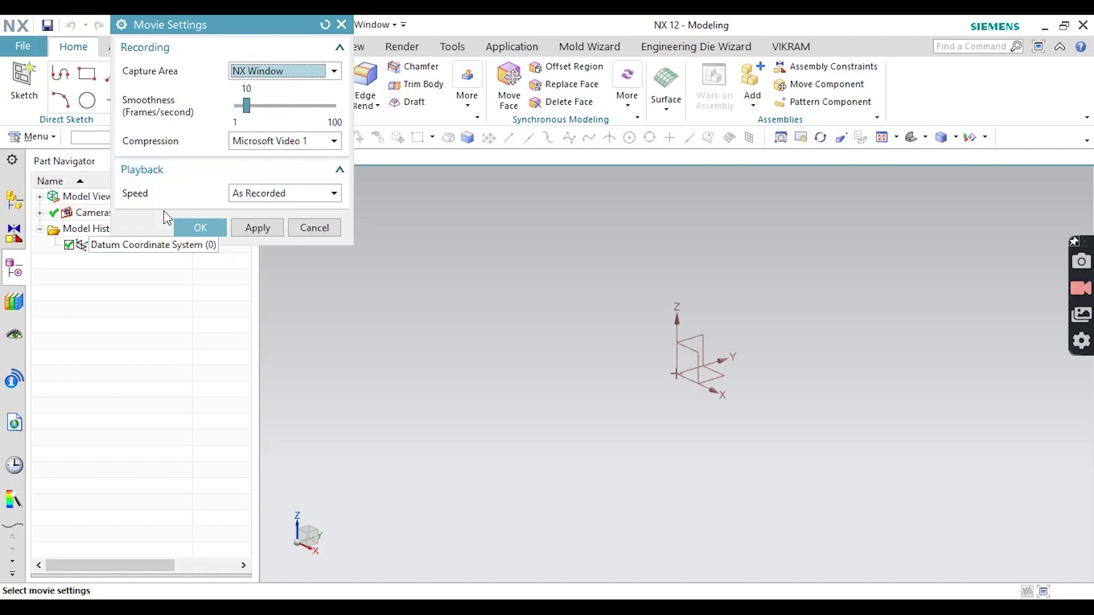
- Keep Playback Speed at As Recorded and accept the Movie Settings
{"action": "left_click", "coordinate": [244, 194]}
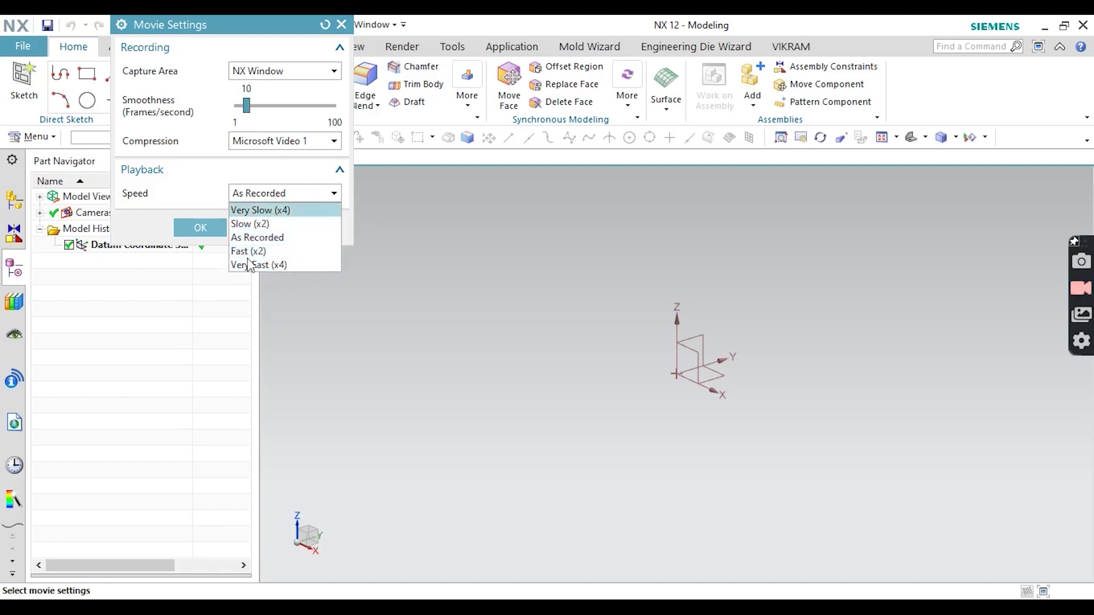
{"action": "left_click", "coordinate": [257, 237]}
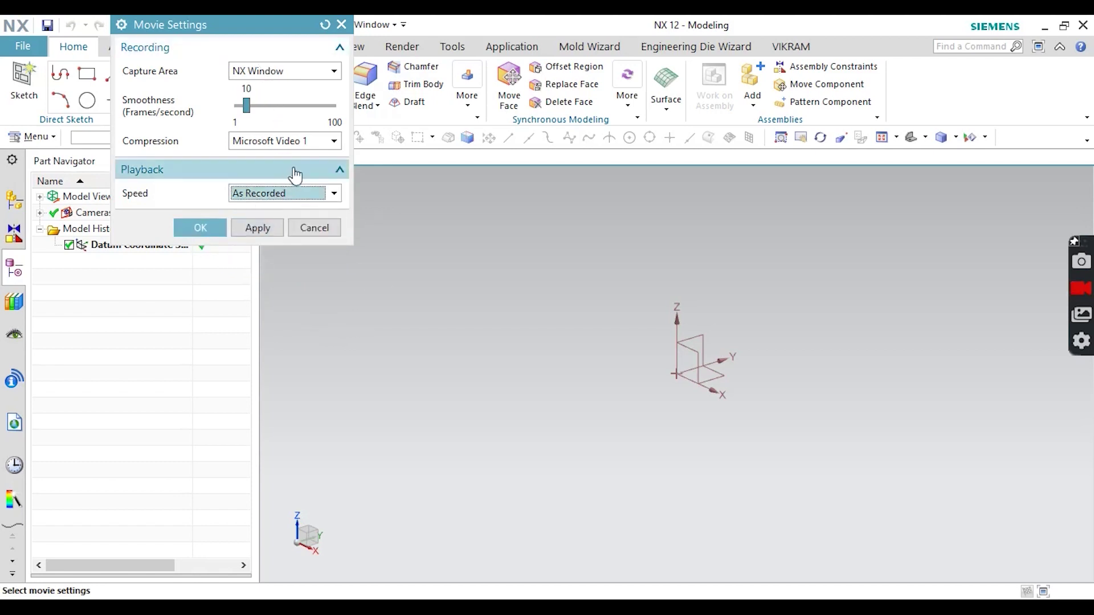
{"action": "left_click", "coordinate": [202, 228]}
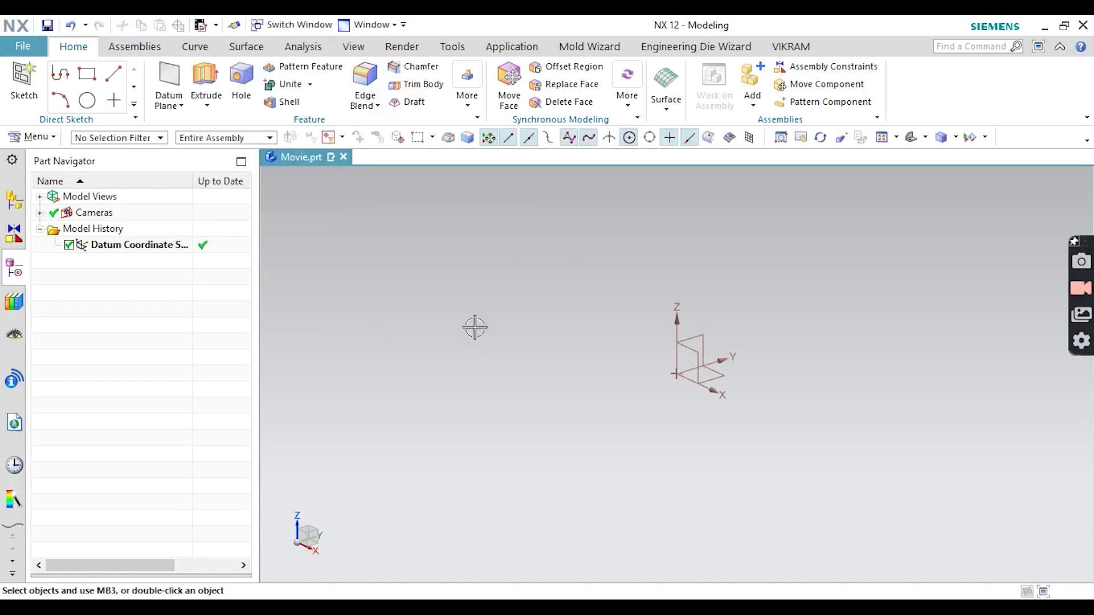
{"action": "left_click", "coordinate": [37, 139]}
- Choose Tools > Movie > Record to get the Record Movie file prompt
{"action": "mouse_move", "coordinate": [42, 255]}
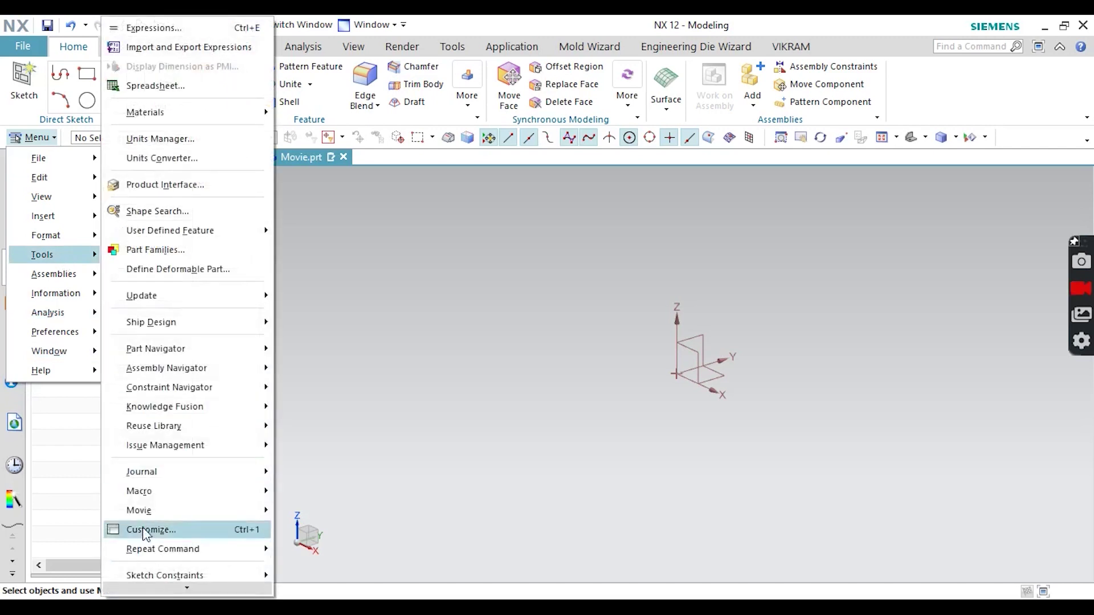
{"action": "mouse_move", "coordinate": [145, 513]}
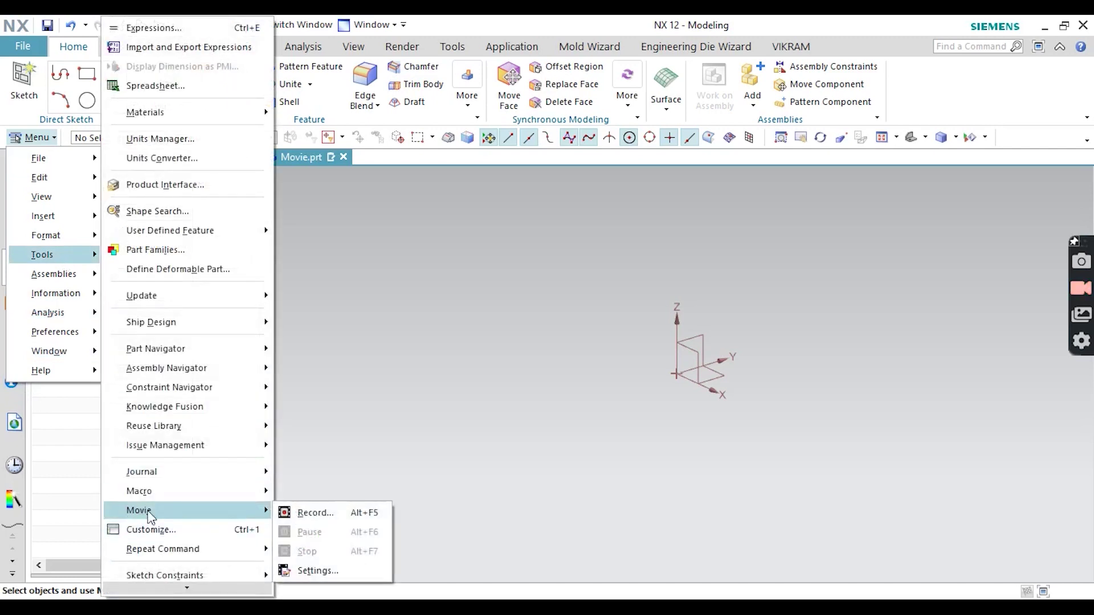
{"action": "left_click", "coordinate": [314, 513]}
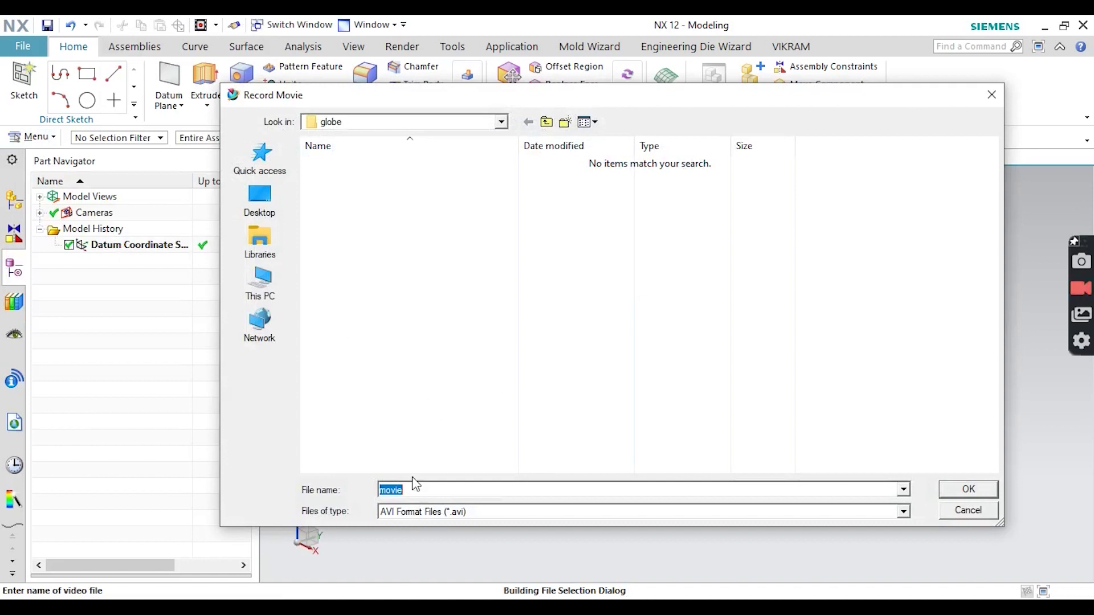
- Start recording an AVI movie named 'movie 1' into the Desktop Movie folder
{"action": "left_click", "coordinate": [259, 205]}
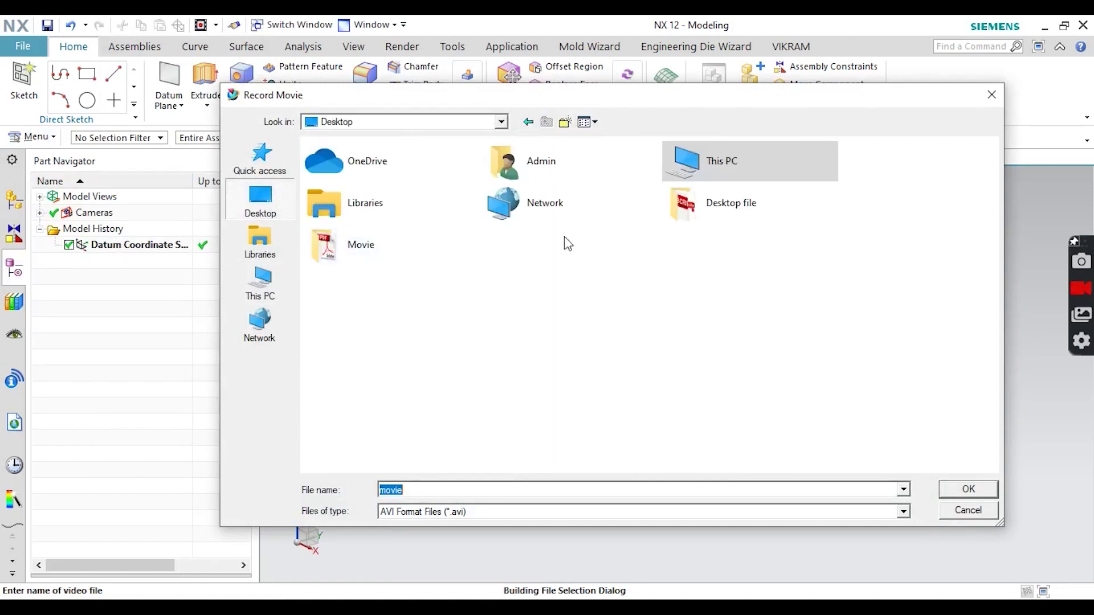
{"action": "double_click", "coordinate": [378, 259]}
{"action": "double_click", "coordinate": [413, 489]}
{"action": "left_click", "coordinate": [413, 489]}
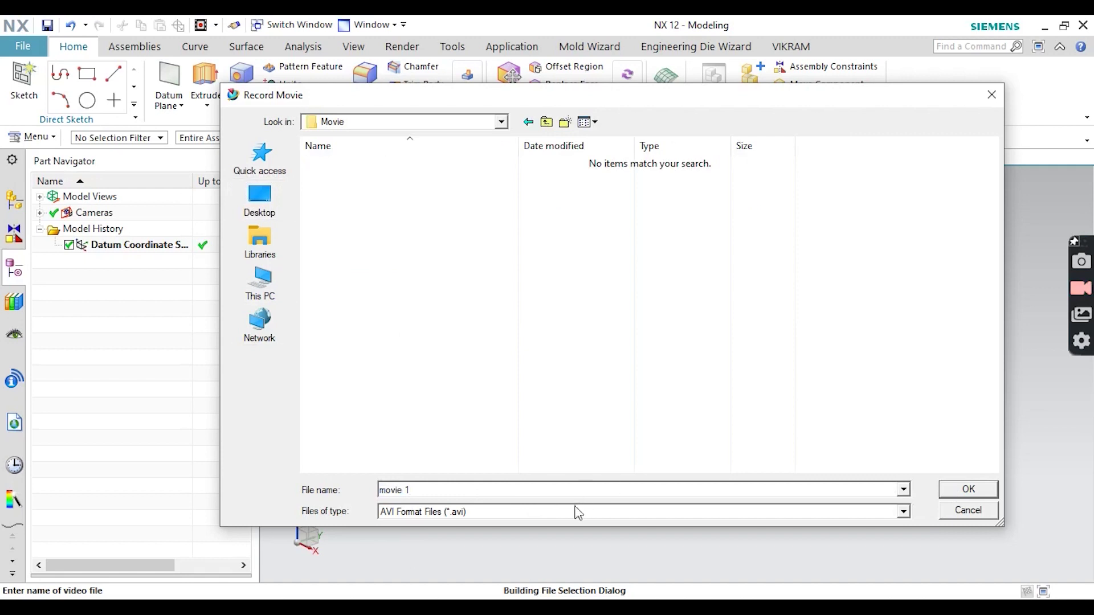
{"action": "left_click", "coordinate": [411, 515]}
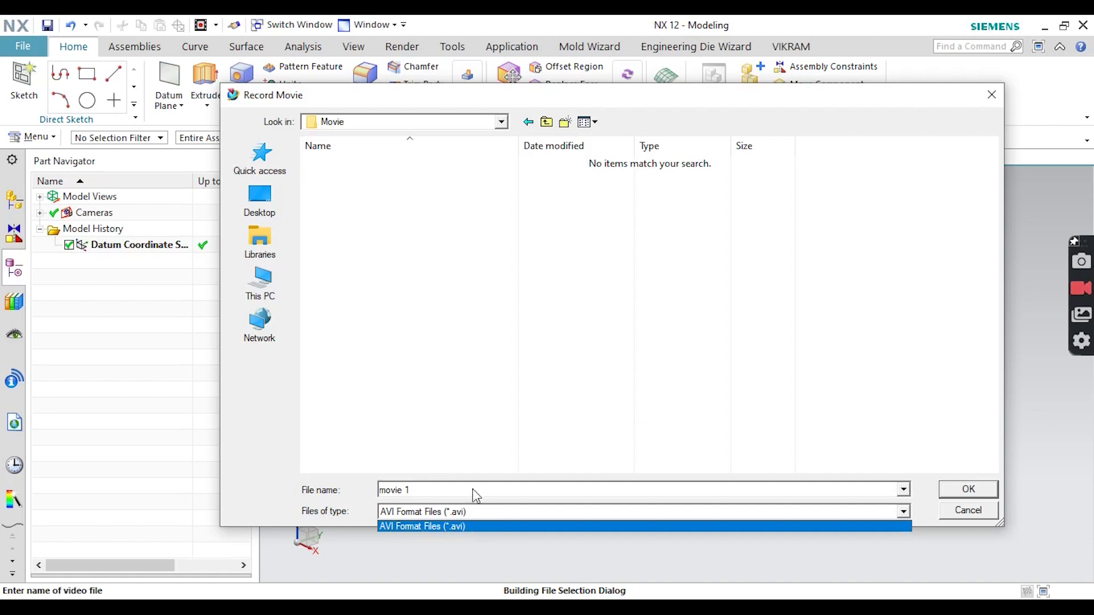
{"action": "left_click", "coordinate": [609, 490]}
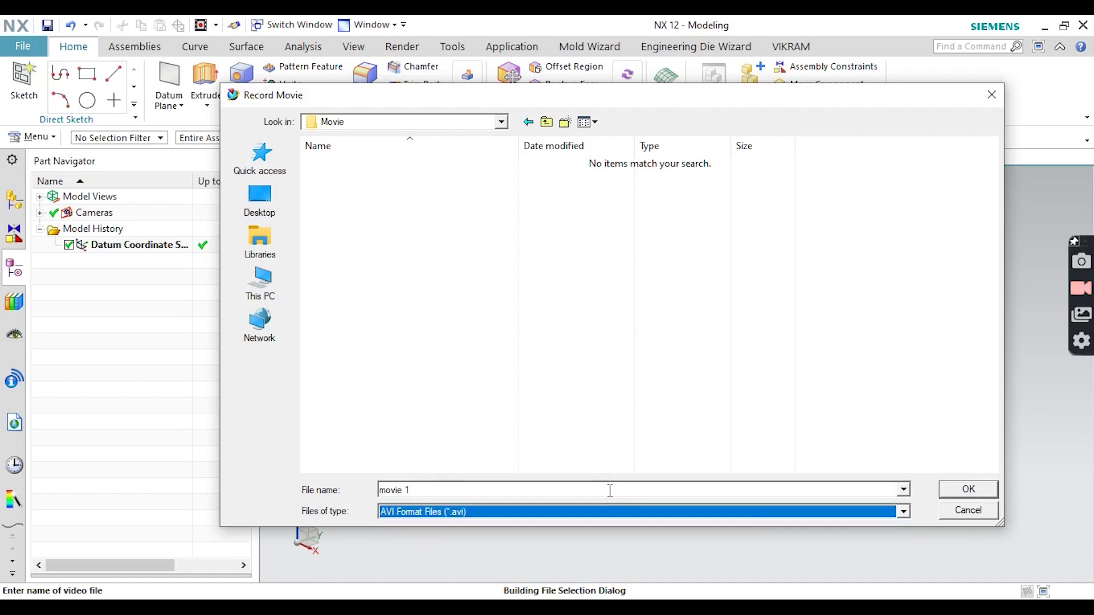
{"action": "left_click", "coordinate": [968, 494]}
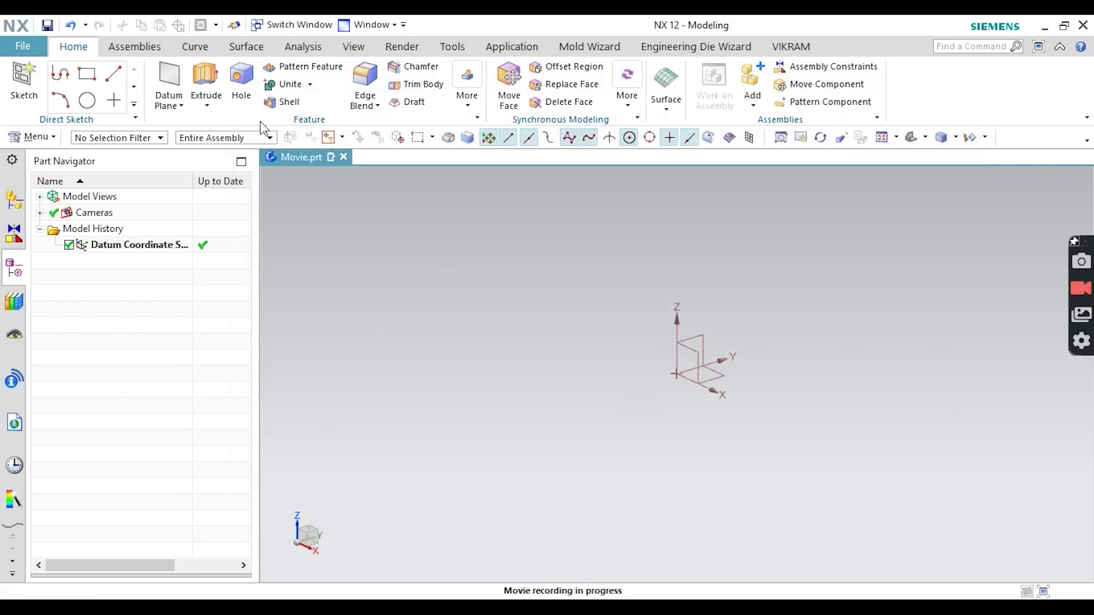
{"action": "left_click", "coordinate": [24, 80]}
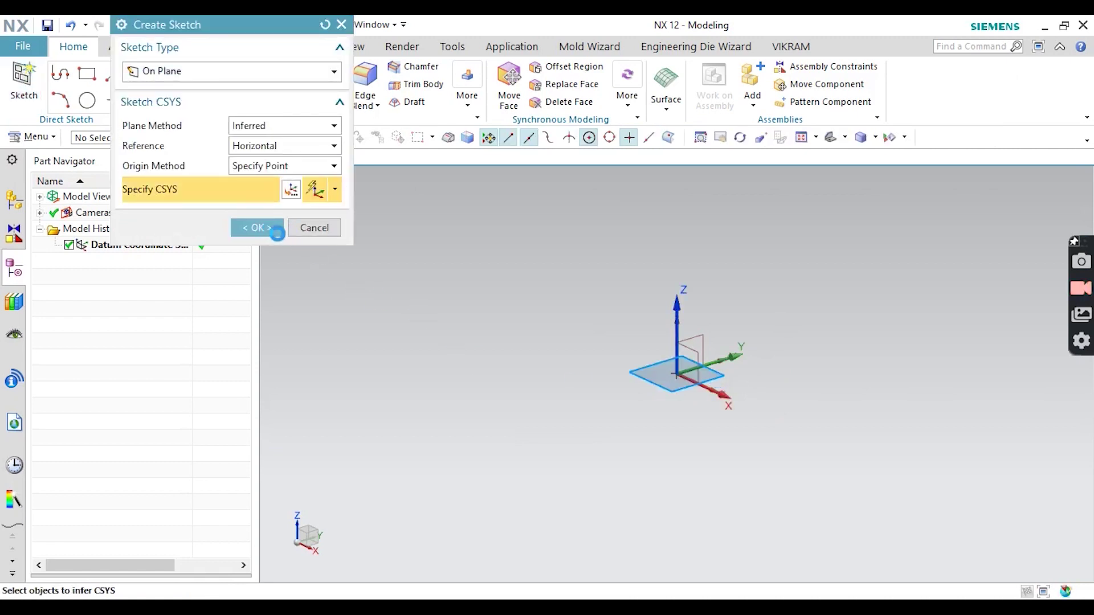
- Sketch a centre-based rectangle at the origin on the XY plane and finish the sketch
{"action": "left_click", "coordinate": [274, 228]}
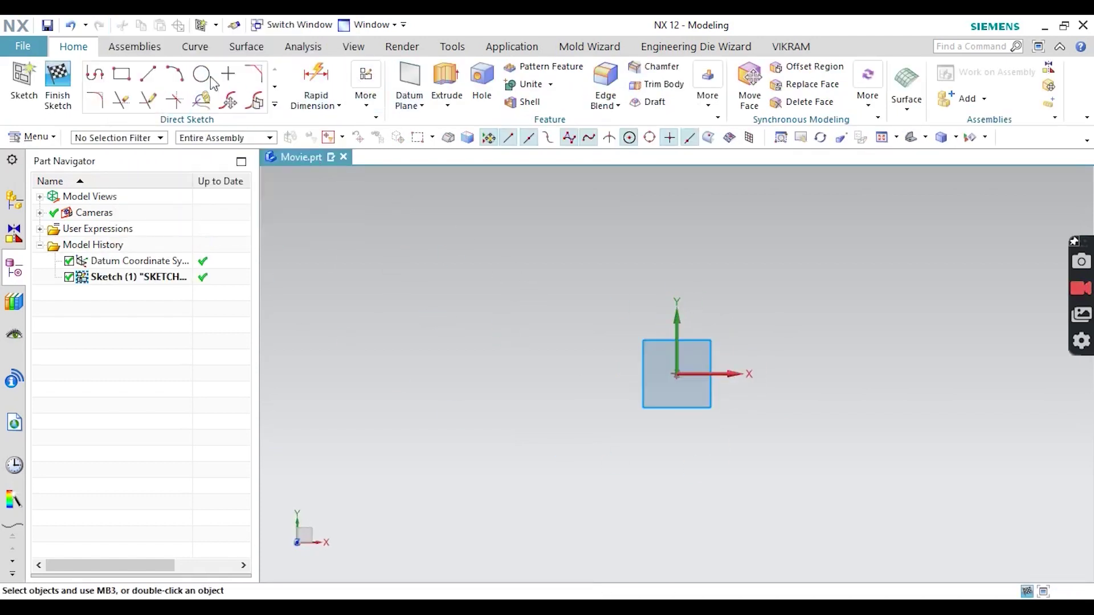
{"action": "left_click", "coordinate": [122, 74]}
{"action": "left_click", "coordinate": [185, 69]}
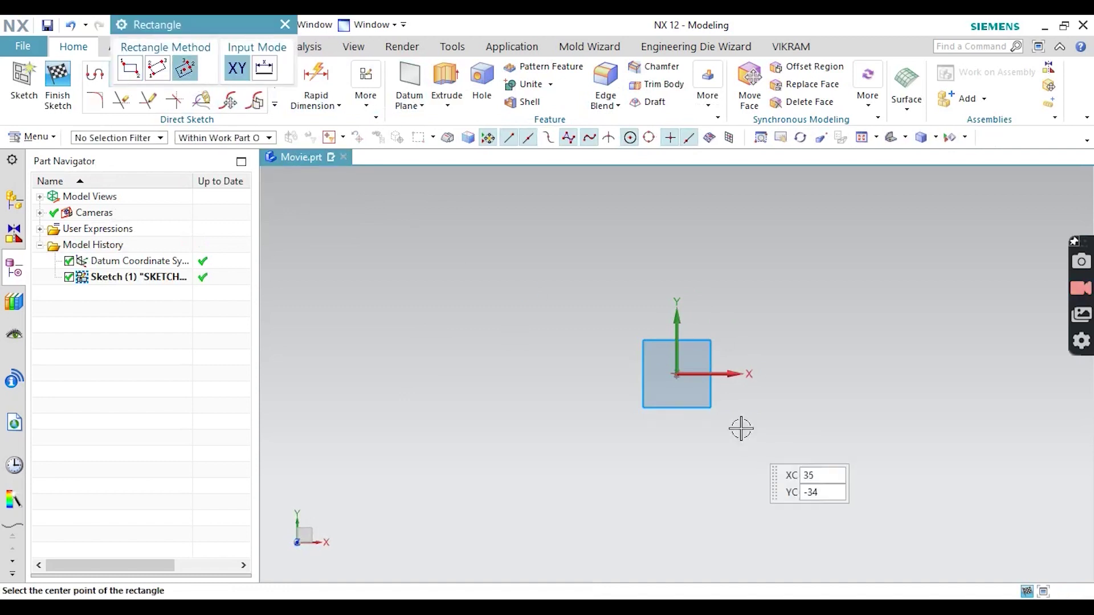
{"action": "left_click", "coordinate": [677, 374]}
{"action": "left_click", "coordinate": [821, 373]}
{"action": "left_click", "coordinate": [777, 489]}
{"action": "left_click", "coordinate": [57, 86]}
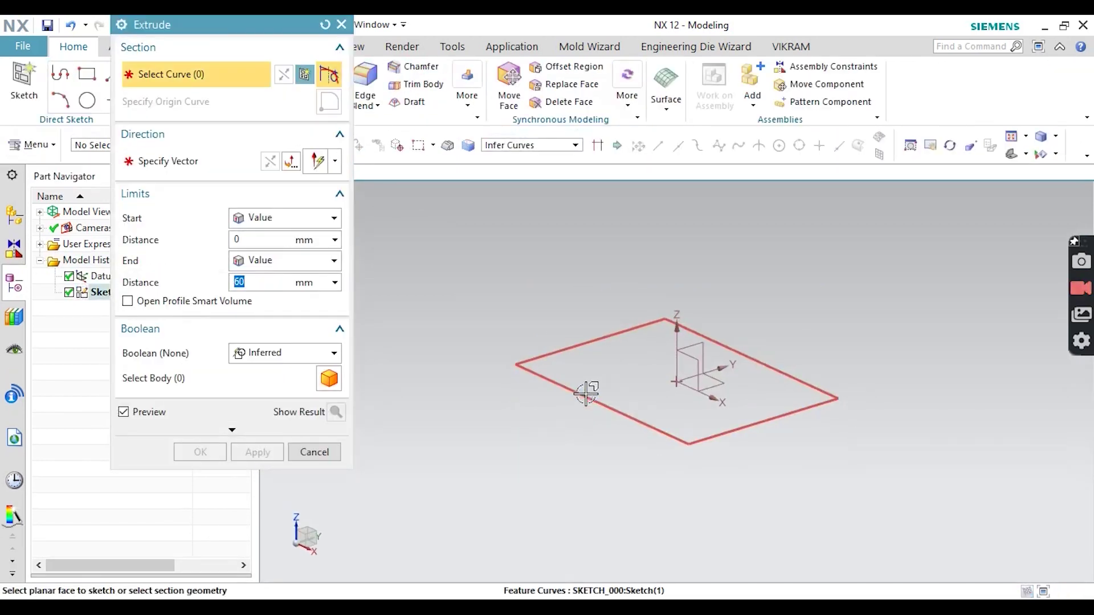
- Extrude the rectangle sketch 20 mm, reduced from 60, to form the block
{"action": "left_click", "coordinate": [585, 391]}
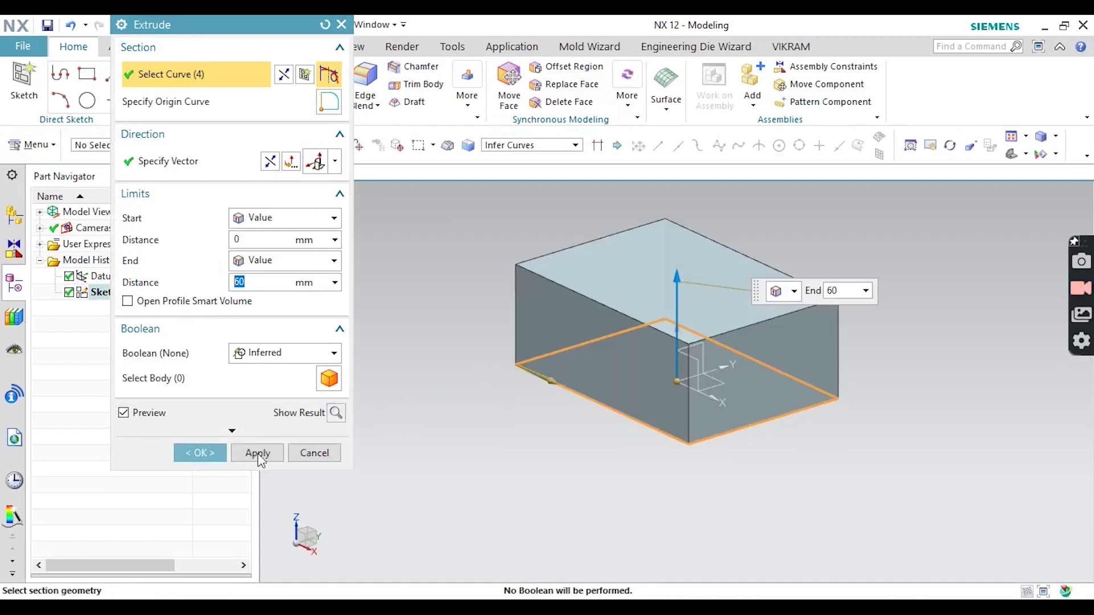
{"action": "left_click_drag", "start_coordinate": [679, 275], "coordinate": [677, 343]}
{"action": "left_click", "coordinate": [206, 445]}
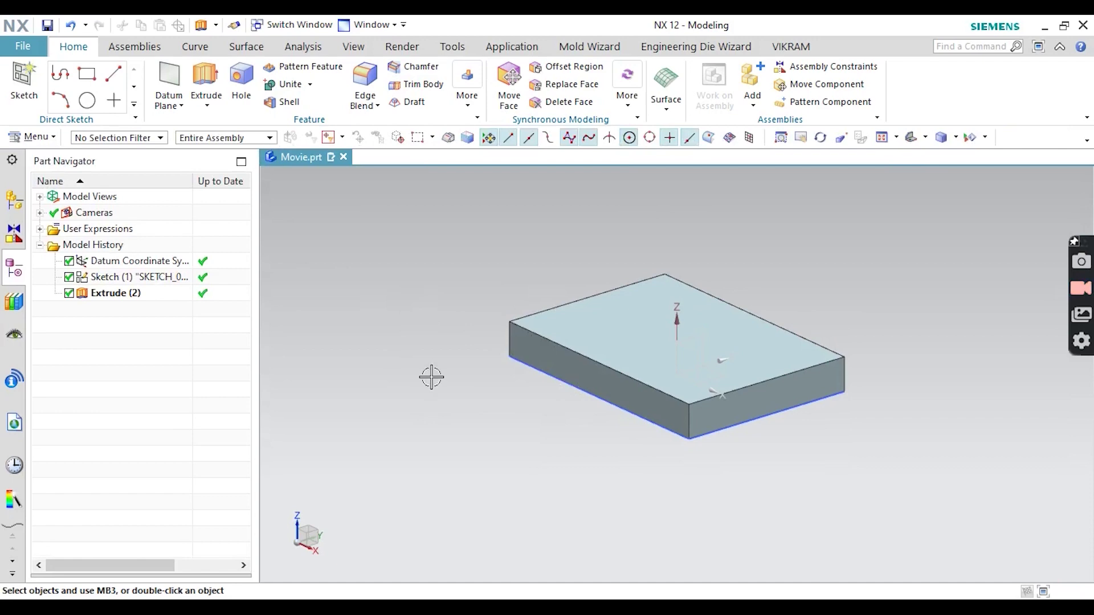
- Pause the movie recording through Menu > Tools > Movie > Pause
{"action": "left_click", "coordinate": [33, 137]}
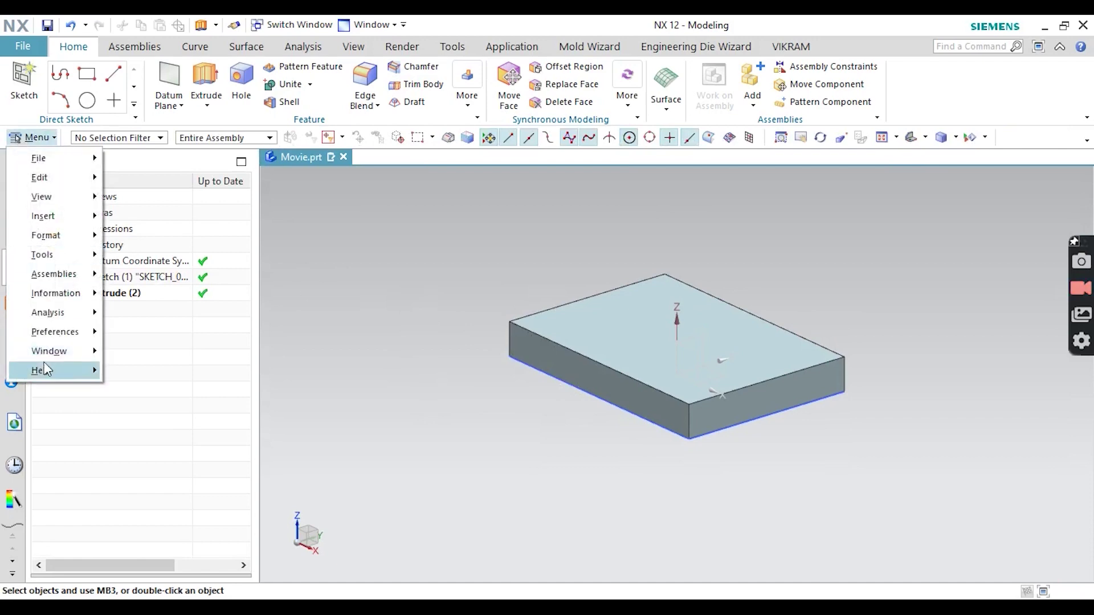
{"action": "mouse_move", "coordinate": [61, 218]}
{"action": "mouse_move", "coordinate": [48, 250]}
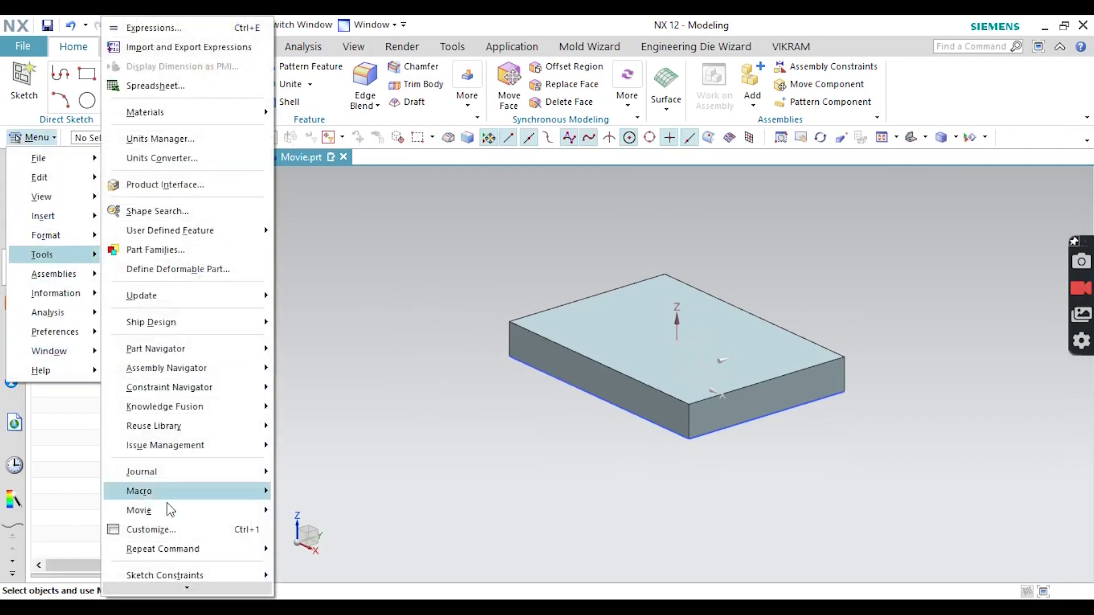
{"action": "mouse_move", "coordinate": [147, 515]}
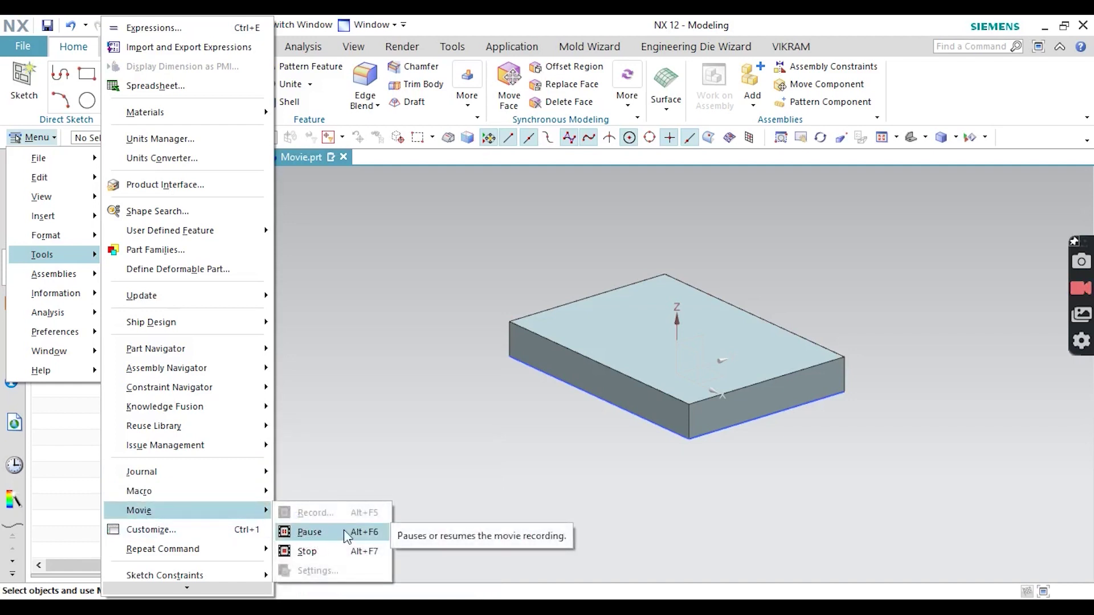
{"action": "left_click", "coordinate": [310, 532]}
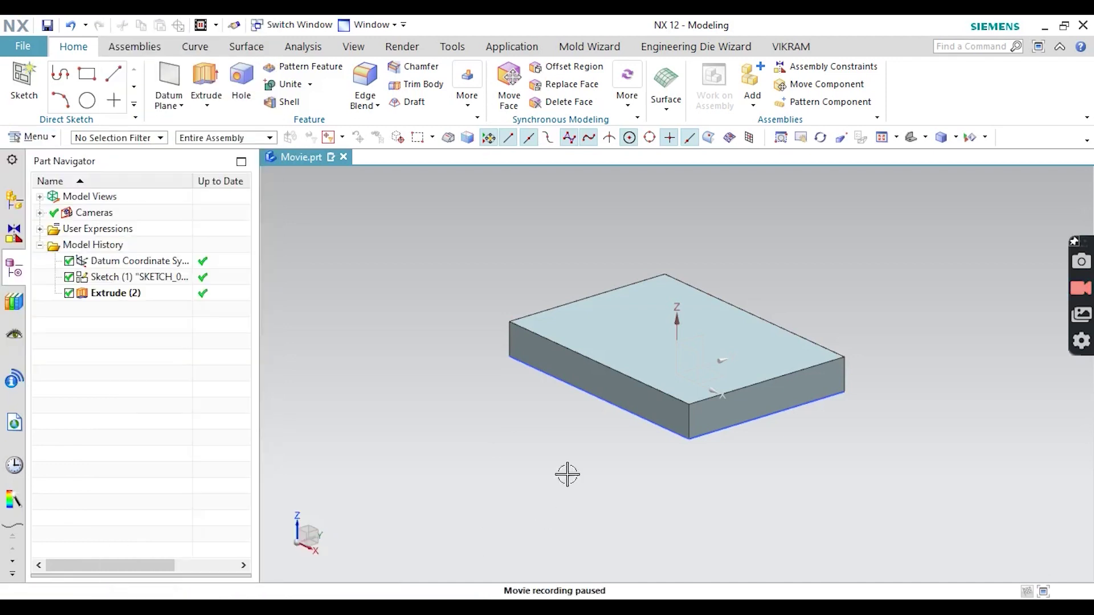
- Sketch a circle near a corner on the plate's top face
{"action": "left_click", "coordinate": [23, 76]}
{"action": "left_click", "coordinate": [610, 334]}
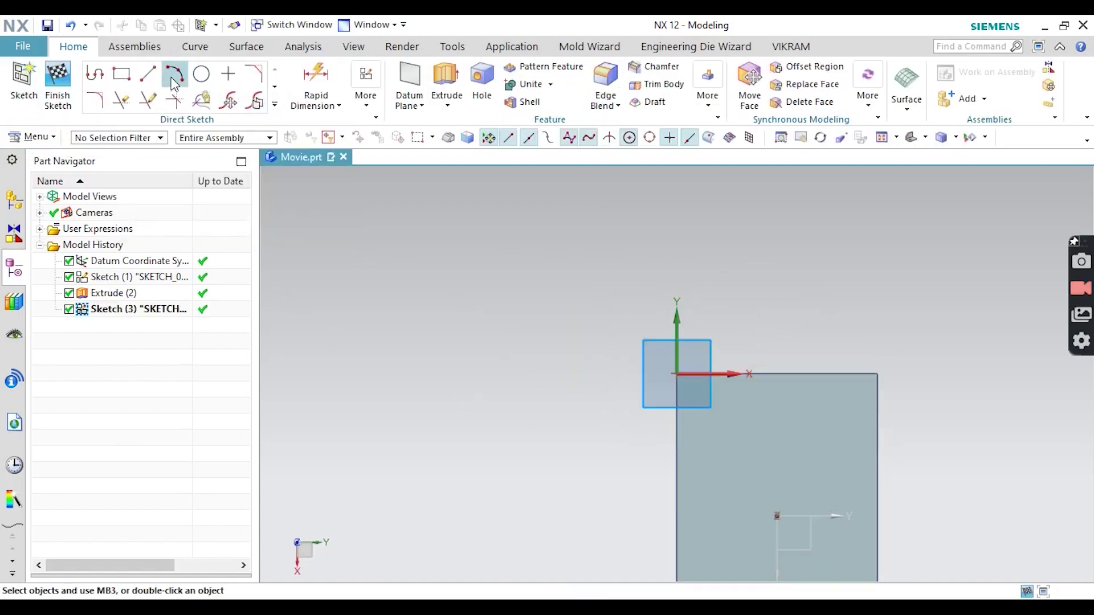
{"action": "left_click", "coordinate": [201, 74]}
{"action": "left_click", "coordinate": [717, 423]}
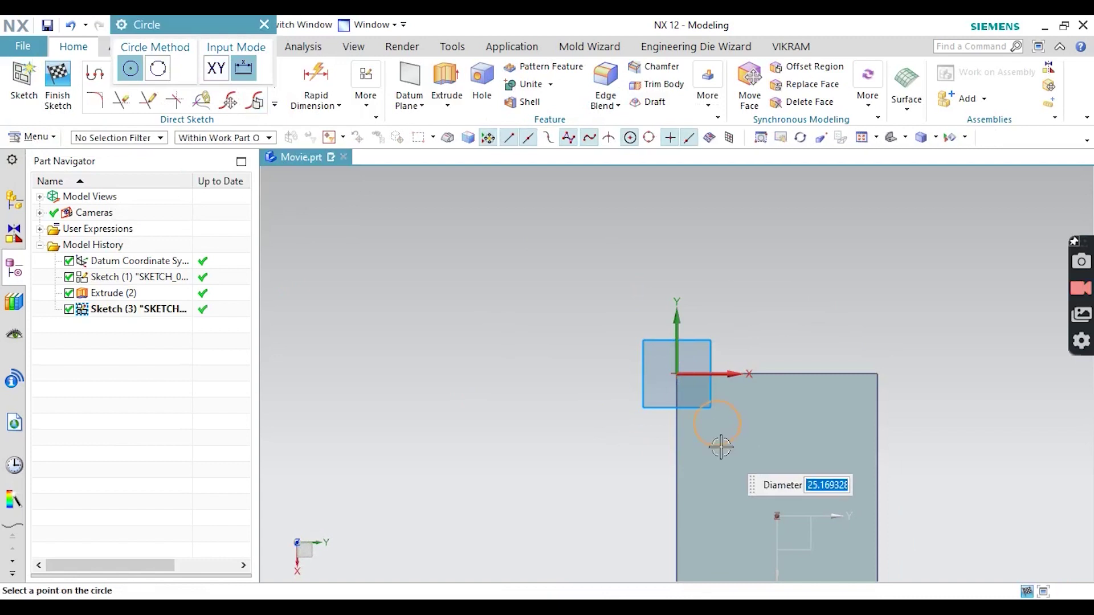
{"action": "left_click", "coordinate": [733, 423]}
{"action": "left_click", "coordinate": [58, 82]}
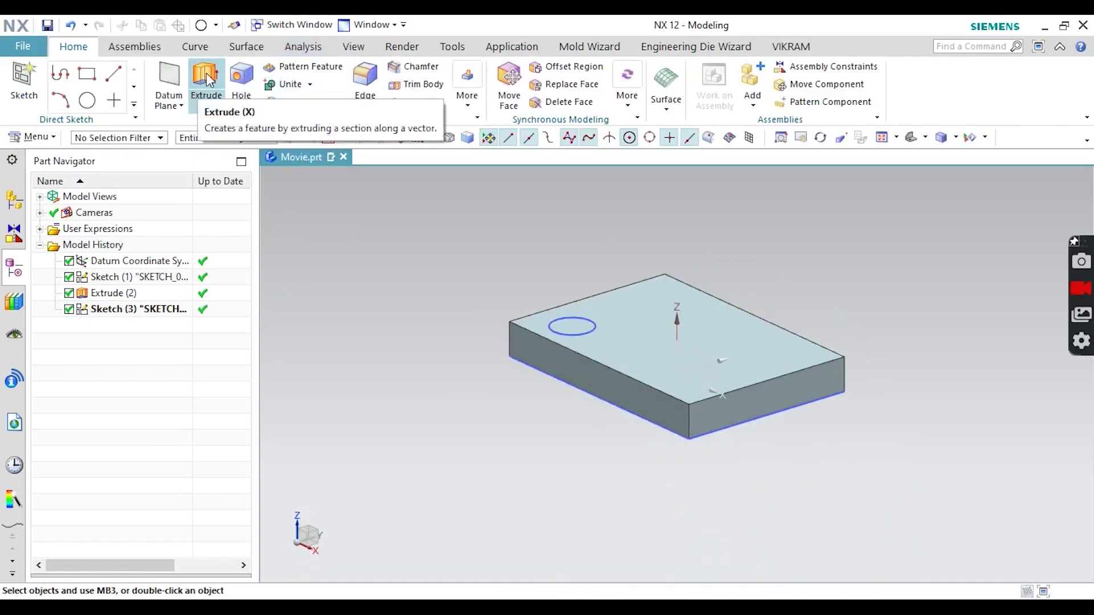
- Extrude the circle downward 50 as a subtract to cut the hole
{"action": "left_click", "coordinate": [594, 332]}
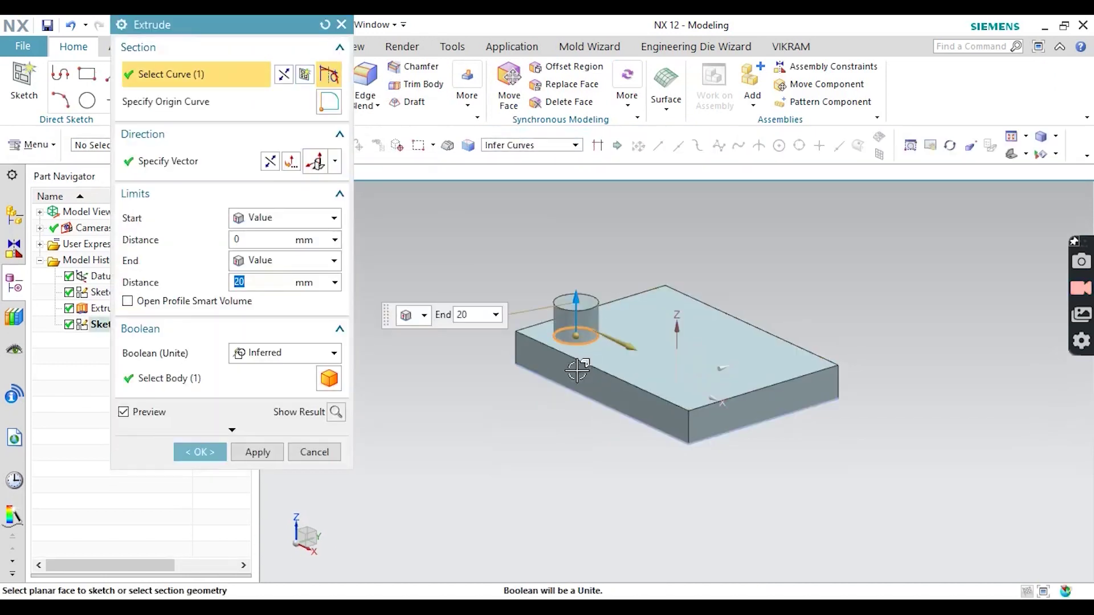
{"action": "left_click", "coordinate": [270, 162]}
{"action": "left_click_drag", "start_coordinate": [575, 373], "coordinate": [575, 427]}
{"action": "left_click", "coordinate": [208, 453]}
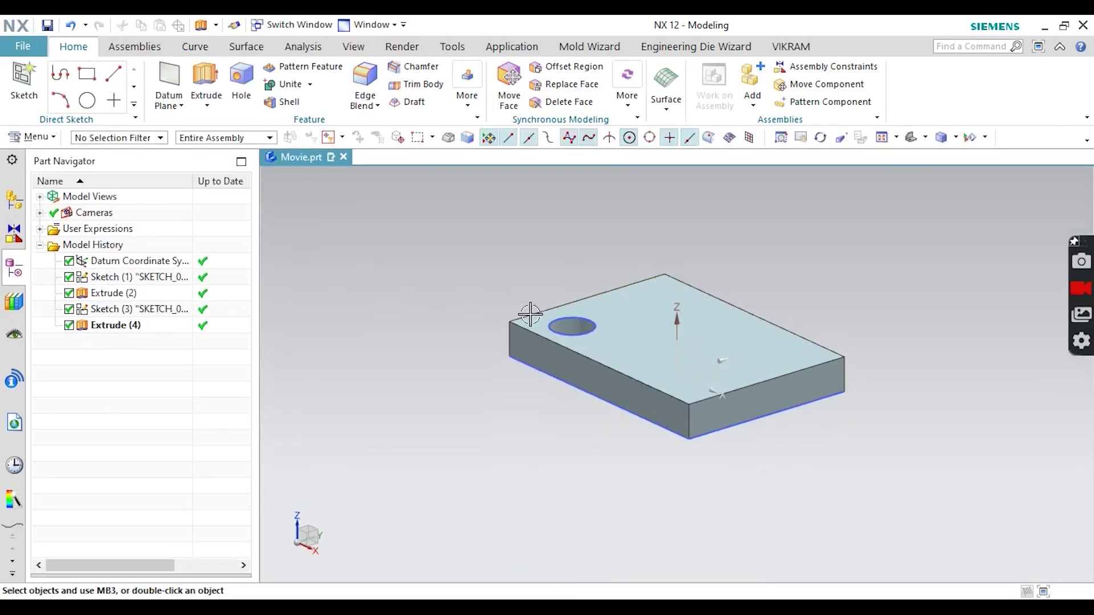
- Hide the hole's Sketch (3) and resume the paused movie recording
{"action": "left_click", "coordinate": [586, 319]}
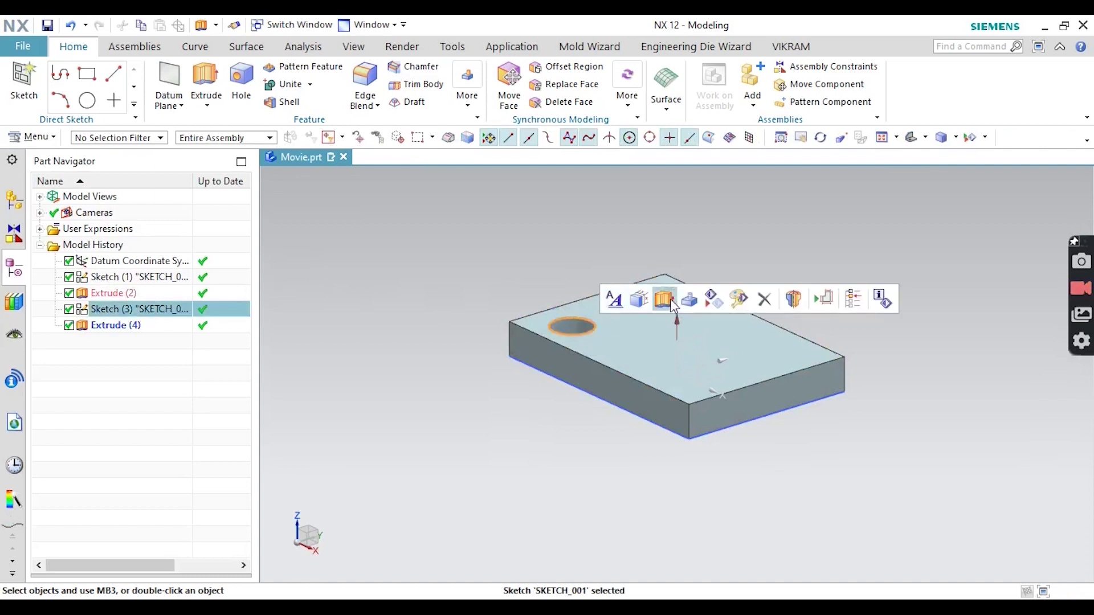
{"action": "left_click", "coordinate": [738, 298]}
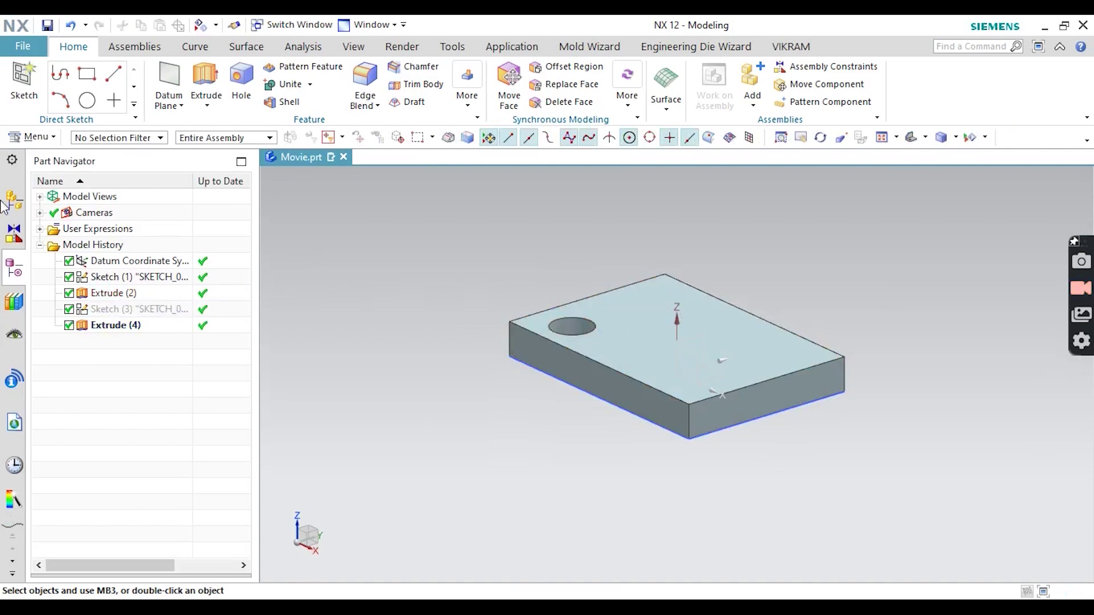
{"action": "left_click", "coordinate": [23, 137]}
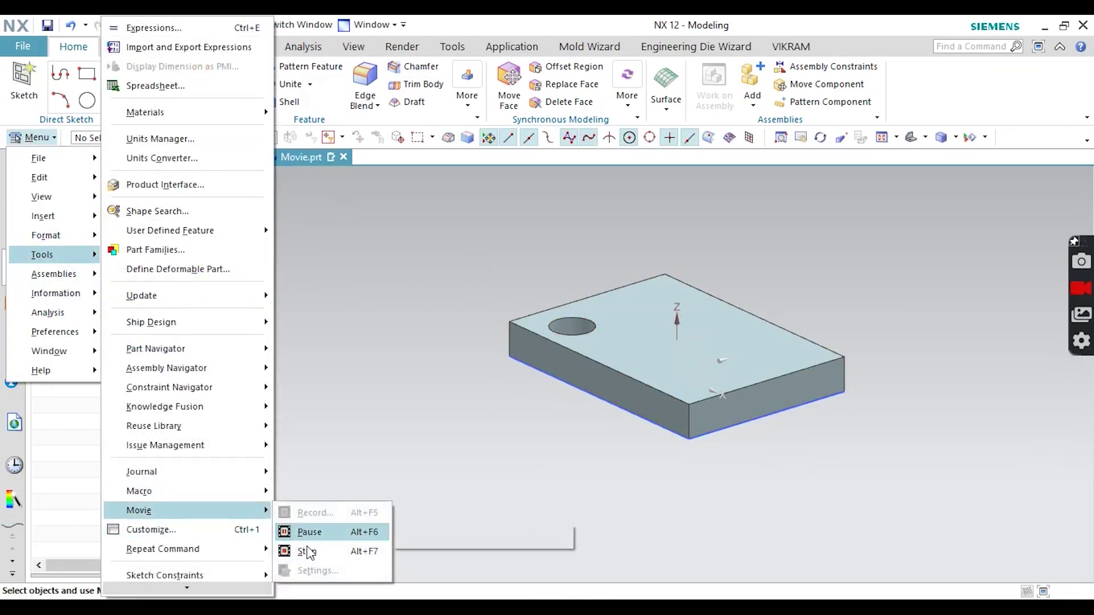
{"action": "left_click", "coordinate": [308, 534]}
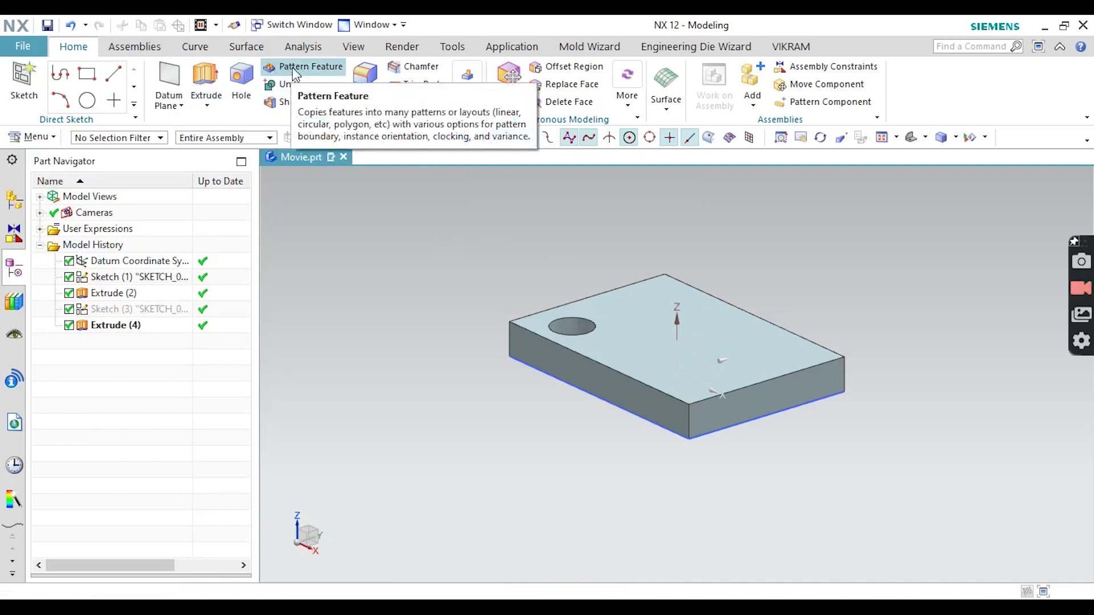
- Mirror the corner hole, Extrude(4), about the XZ datum plane
{"action": "left_click", "coordinate": [467, 86]}
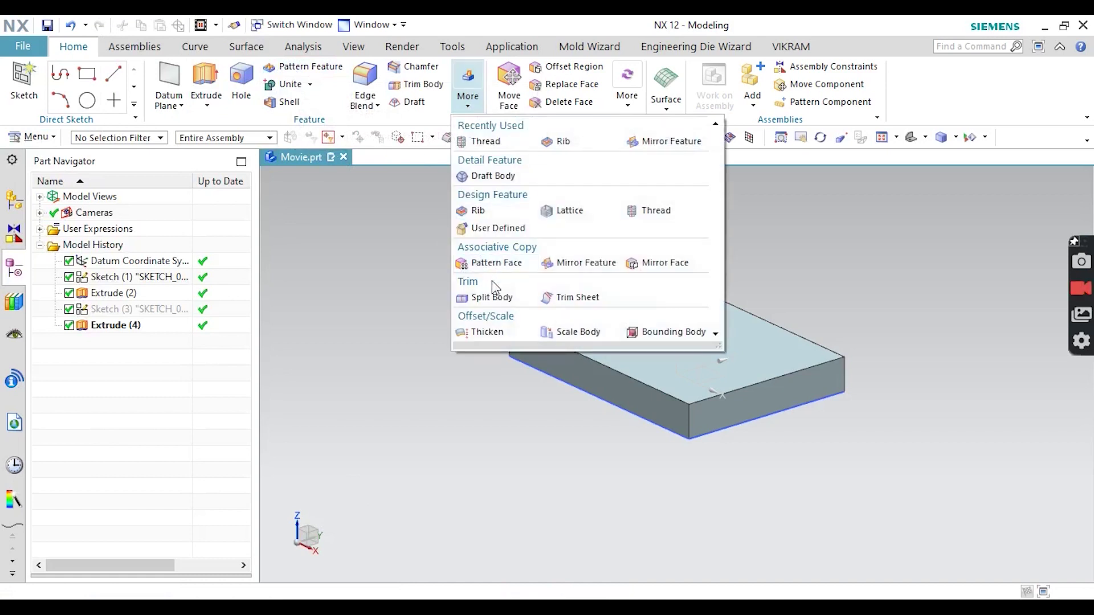
{"action": "left_click", "coordinate": [564, 261]}
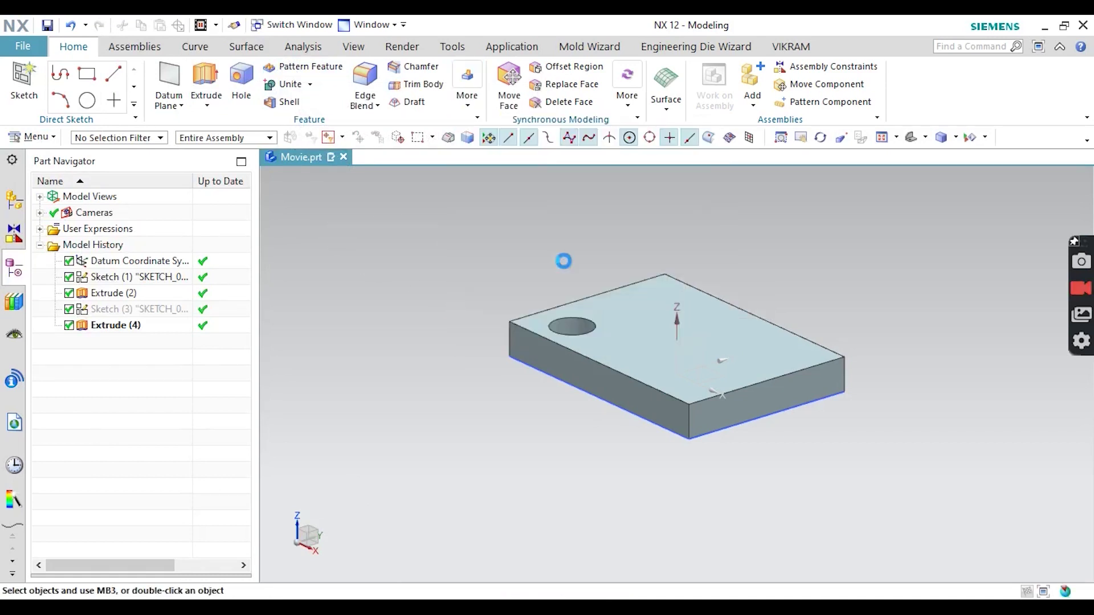
{"action": "left_click", "coordinate": [571, 326]}
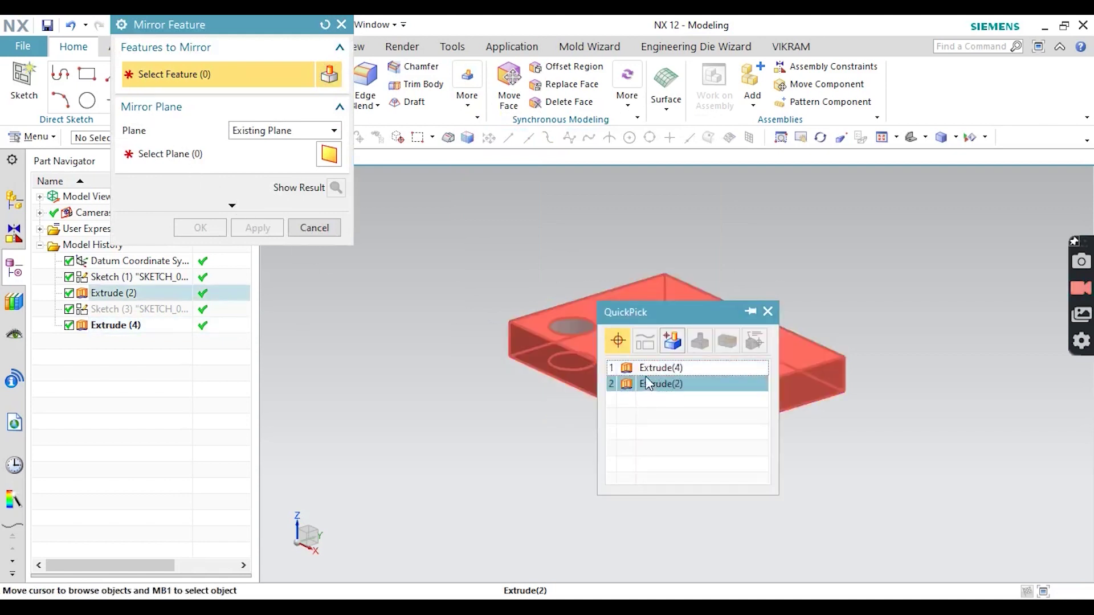
{"action": "left_click", "coordinate": [661, 368]}
{"action": "left_click", "coordinate": [190, 159]}
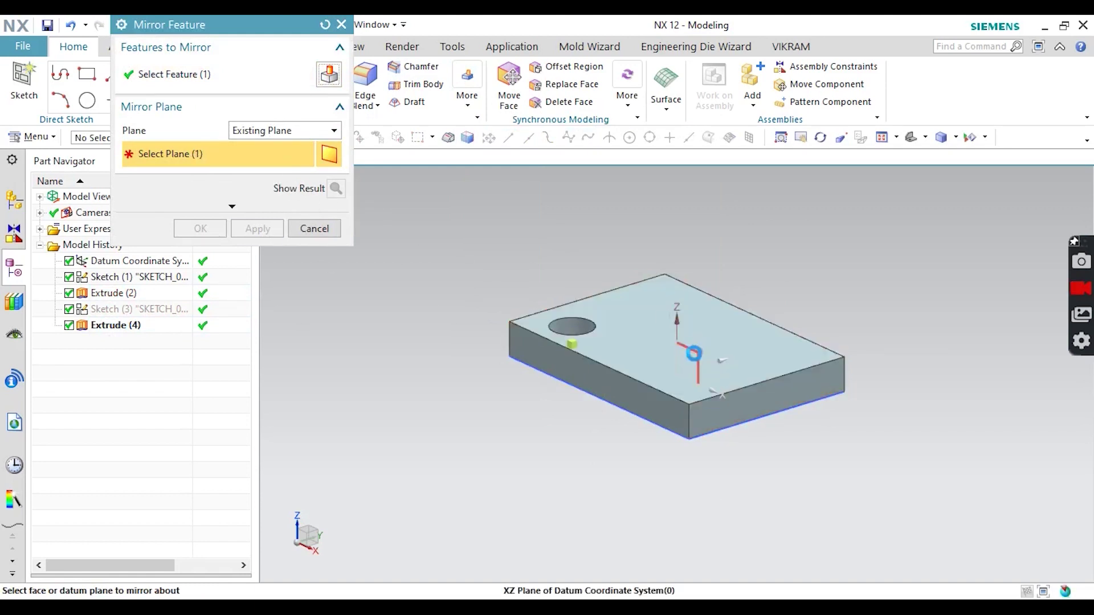
{"action": "left_click", "coordinate": [692, 359]}
{"action": "left_click", "coordinate": [257, 228]}
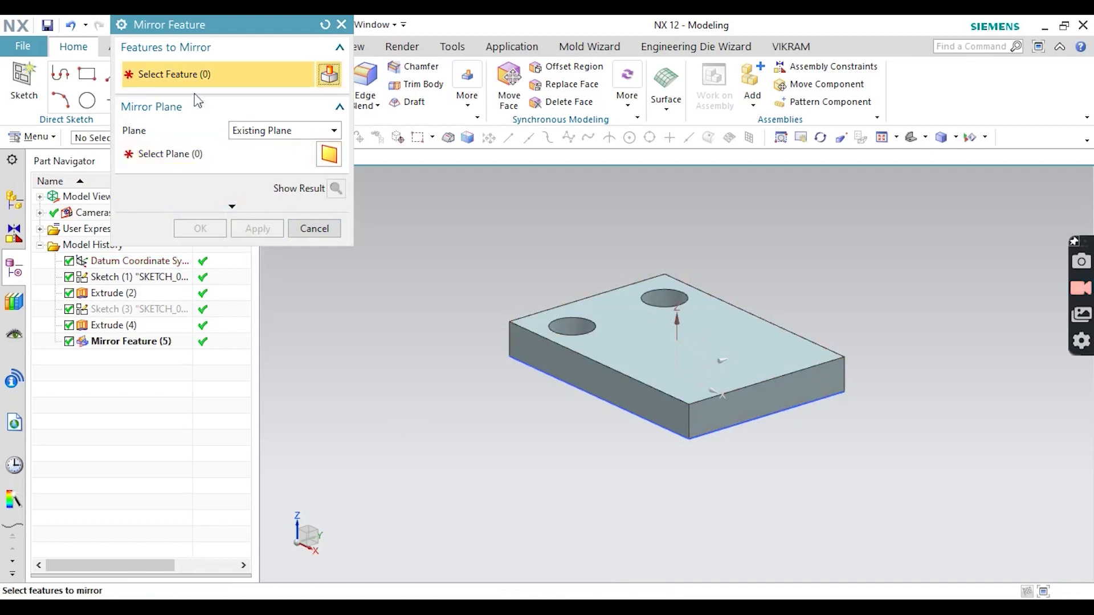
- Mirror both holes about the YZ datum plane to get four corner holes
{"action": "left_click", "coordinate": [571, 326]}
{"action": "left_click", "coordinate": [663, 297]}
{"action": "left_click", "coordinate": [223, 155]}
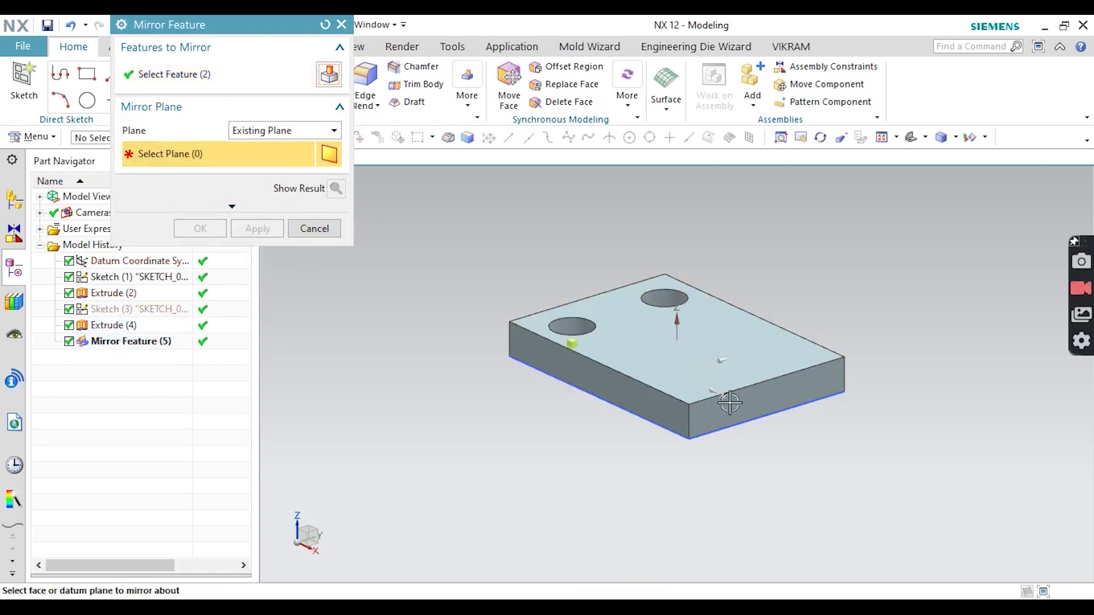
{"action": "left_click", "coordinate": [702, 330]}
{"action": "left_click", "coordinate": [219, 227]}
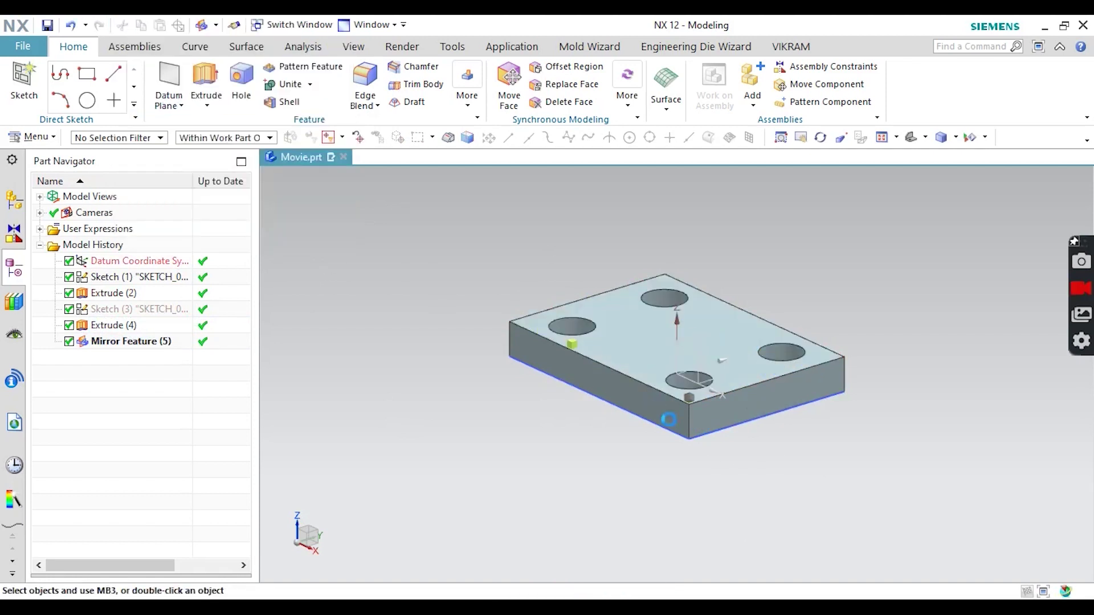
{"action": "middle_click_drag", "start_coordinate": [533, 283], "coordinate": [498, 291]}
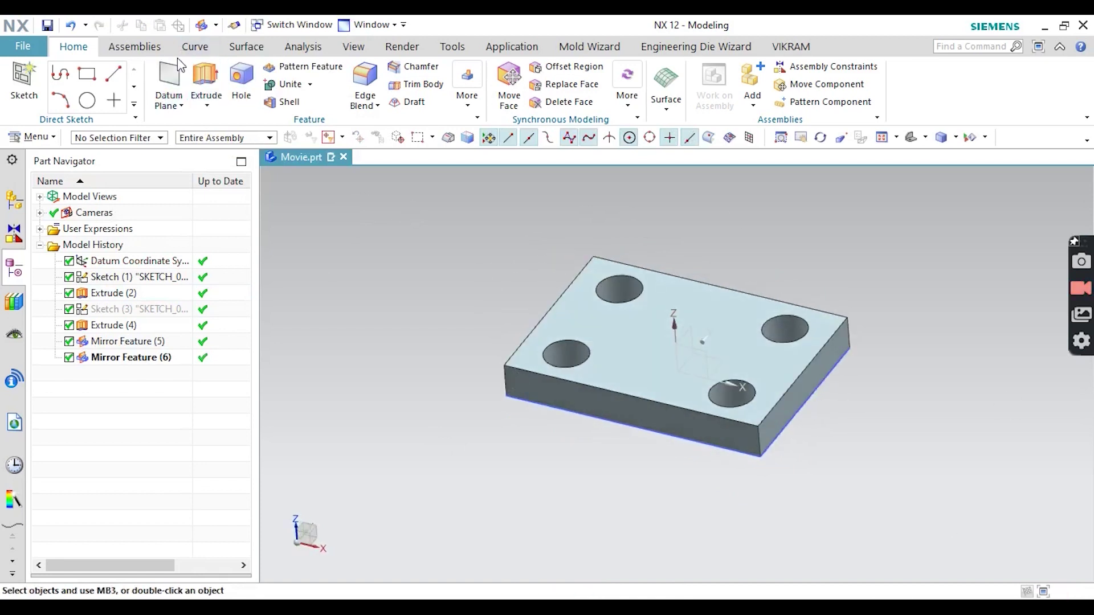
- Apply a 15 mm Edge Blend to the plate's four vertical corner edges
{"action": "left_click", "coordinate": [359, 79]}
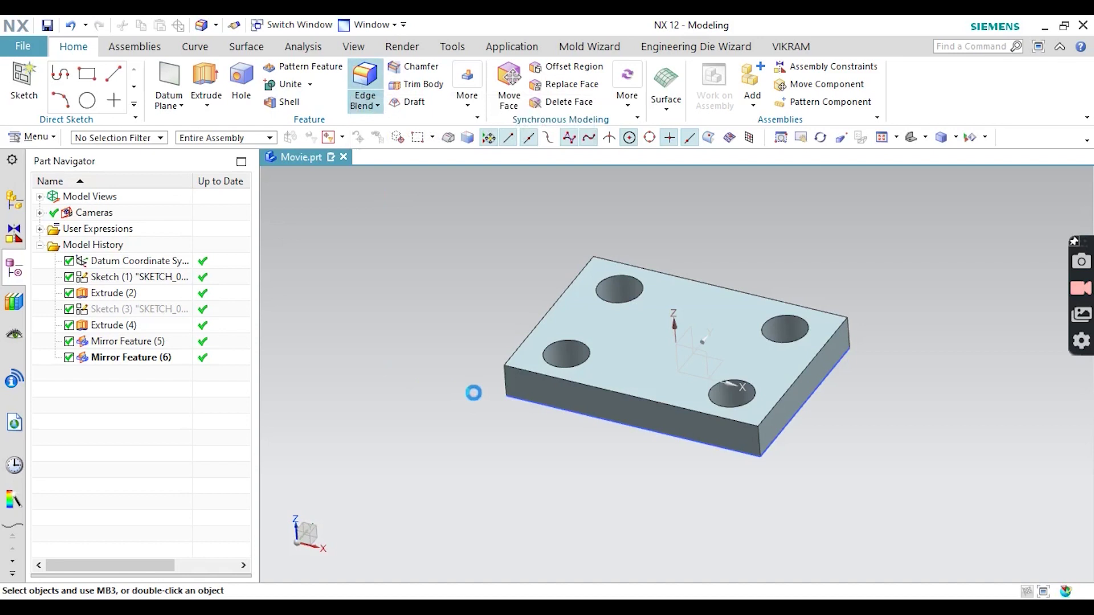
{"action": "left_click", "coordinate": [510, 387]}
{"action": "left_click", "coordinate": [751, 443]}
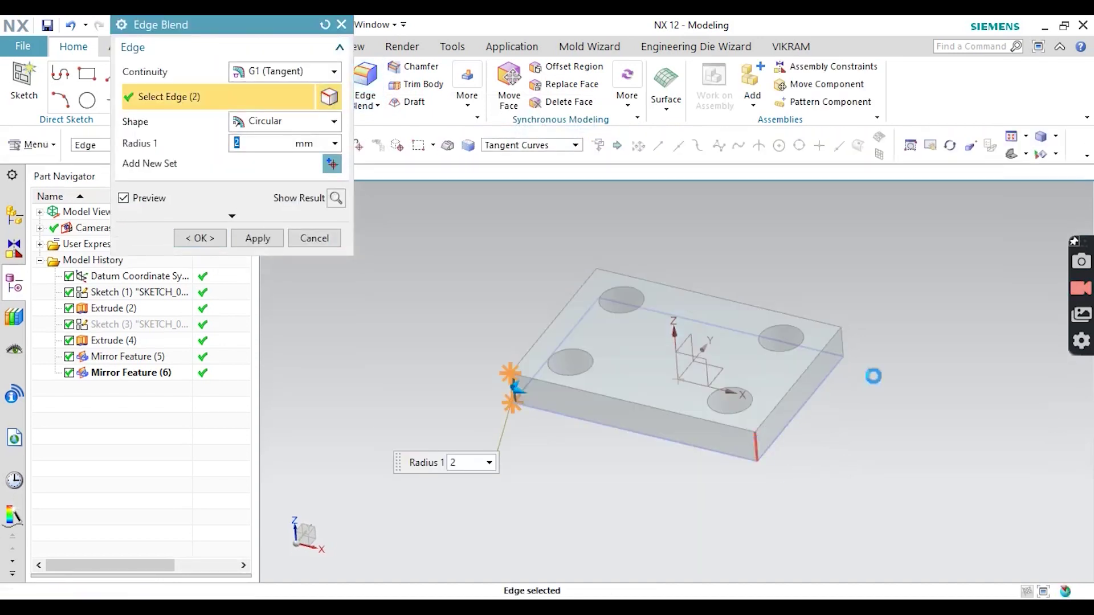
{"action": "left_click", "coordinate": [838, 330]}
{"action": "middle_click_drag", "start_coordinate": [838, 331], "coordinate": [550, 257]}
{"action": "left_click", "coordinate": [549, 260]}
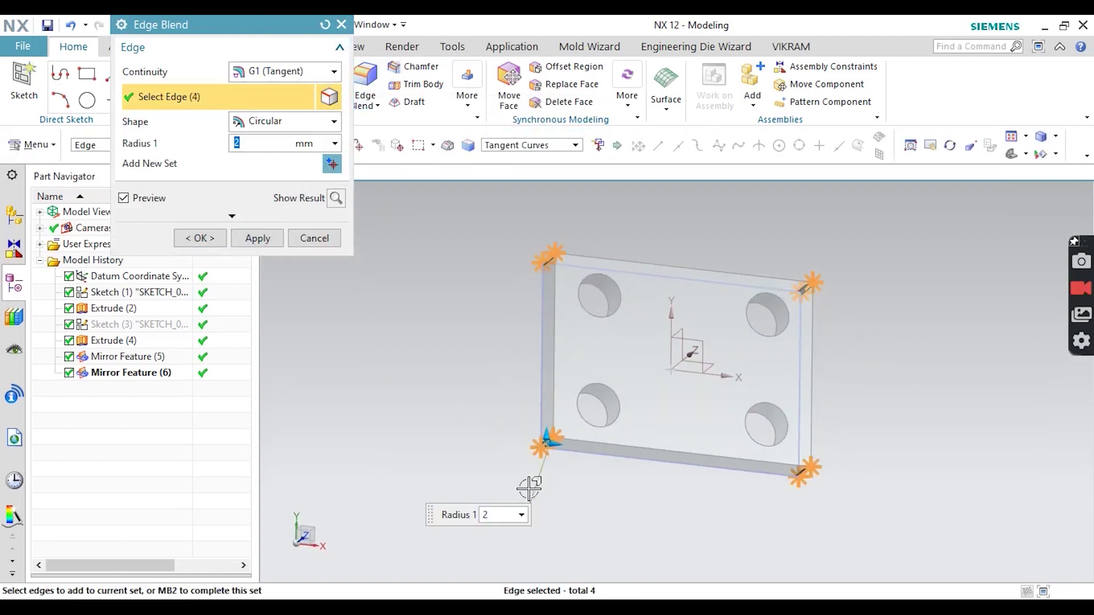
{"action": "type", "text": "15"}
{"action": "key", "text": "Return"}
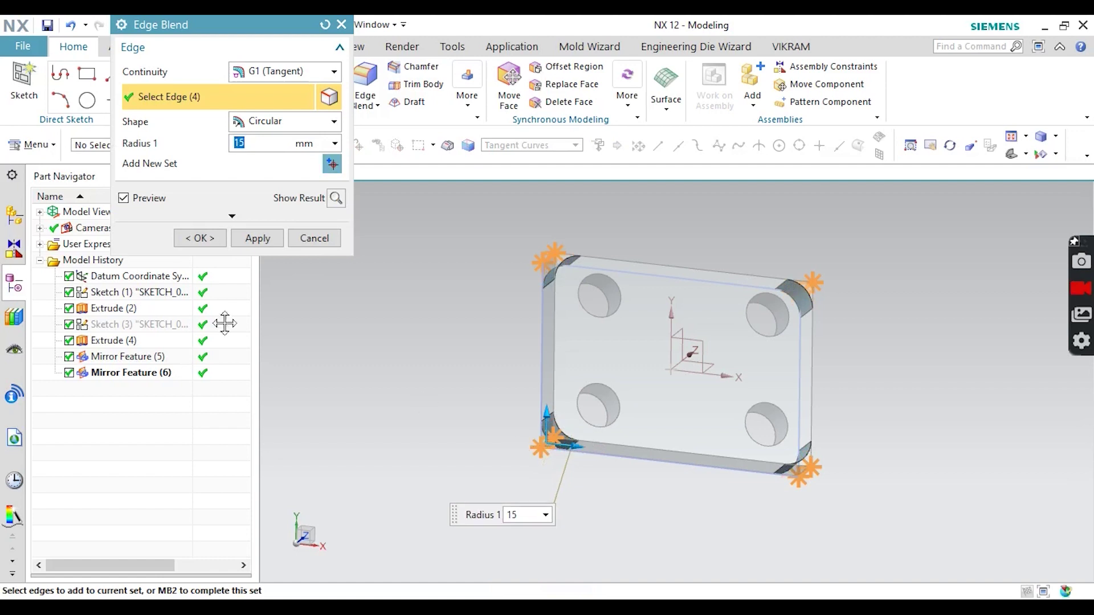
{"action": "left_click", "coordinate": [192, 243]}
{"action": "middle_click_drag", "start_coordinate": [566, 366], "coordinate": [730, 313]}
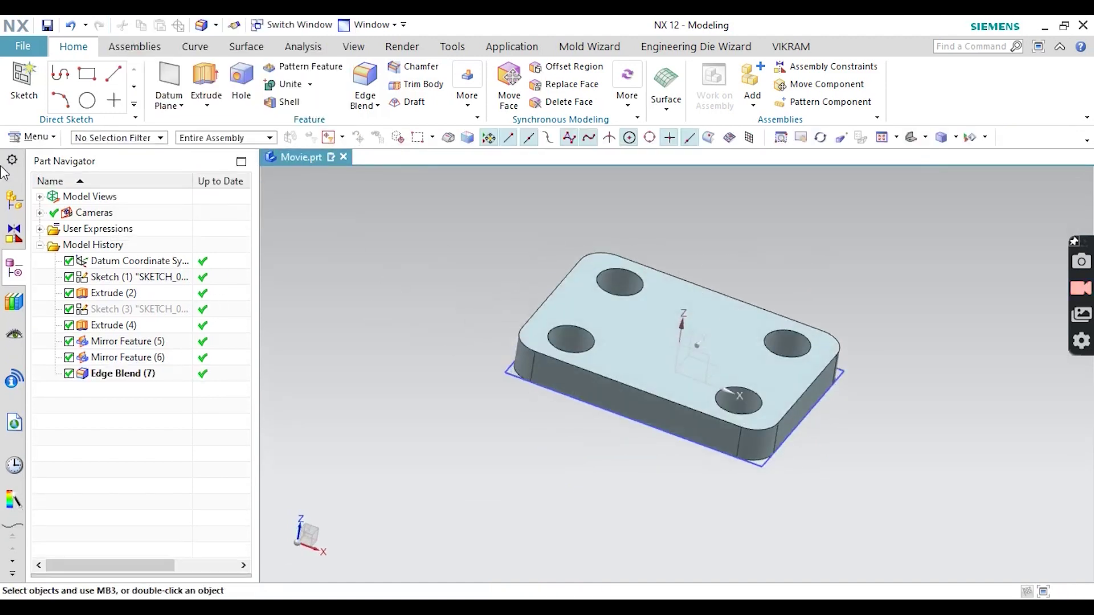
{"action": "left_click", "coordinate": [33, 138]}
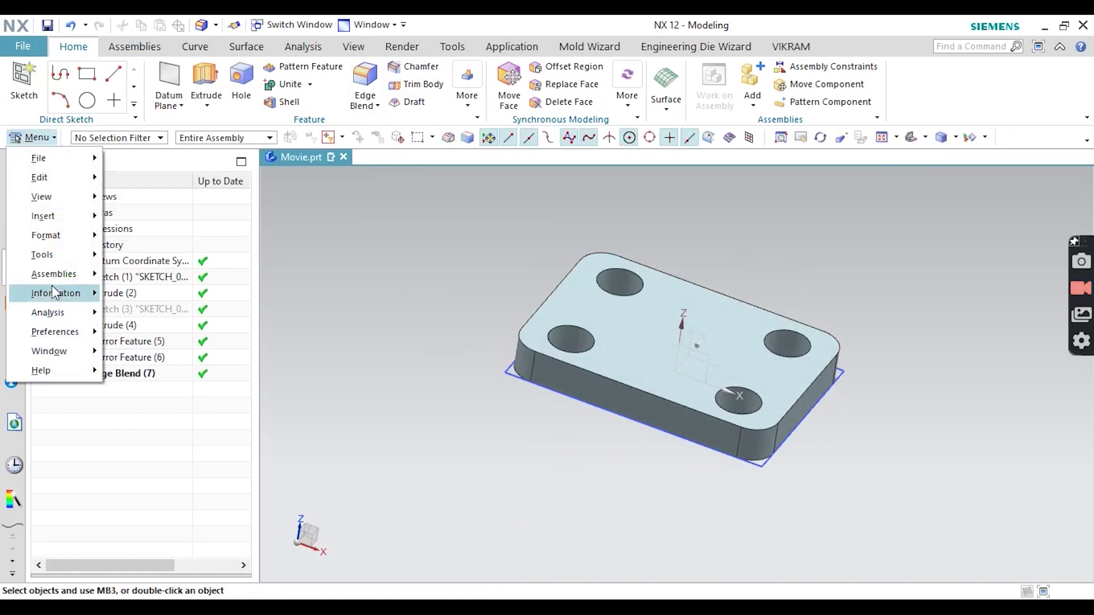
- Stop the movie recording via Tools > Movie > Stop and acknowledge the saved movie 1.avi
{"action": "mouse_move", "coordinate": [46, 254]}
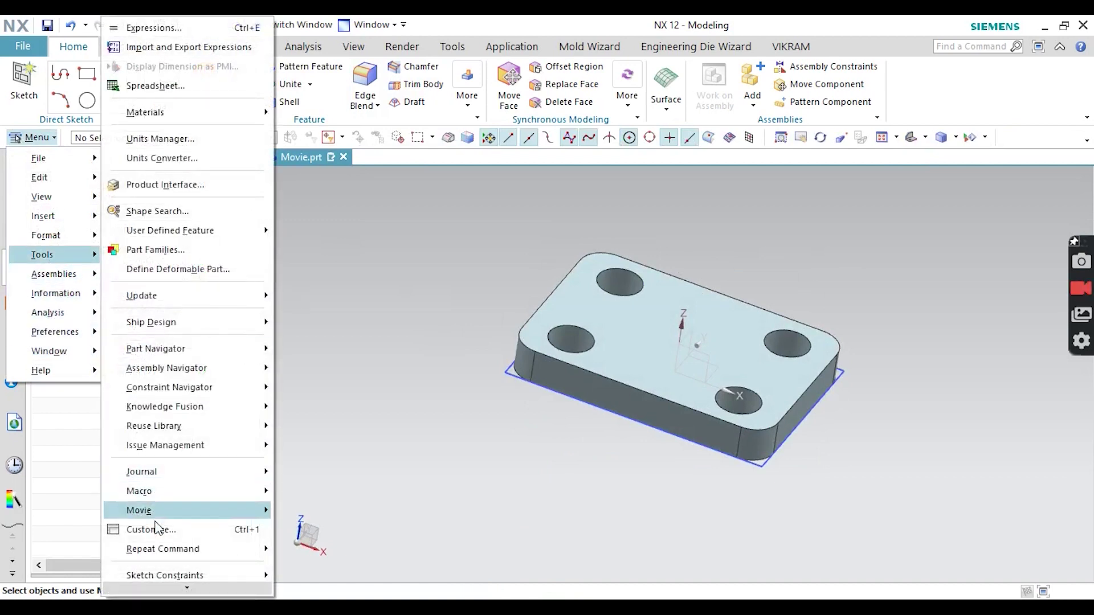
{"action": "mouse_move", "coordinate": [148, 510]}
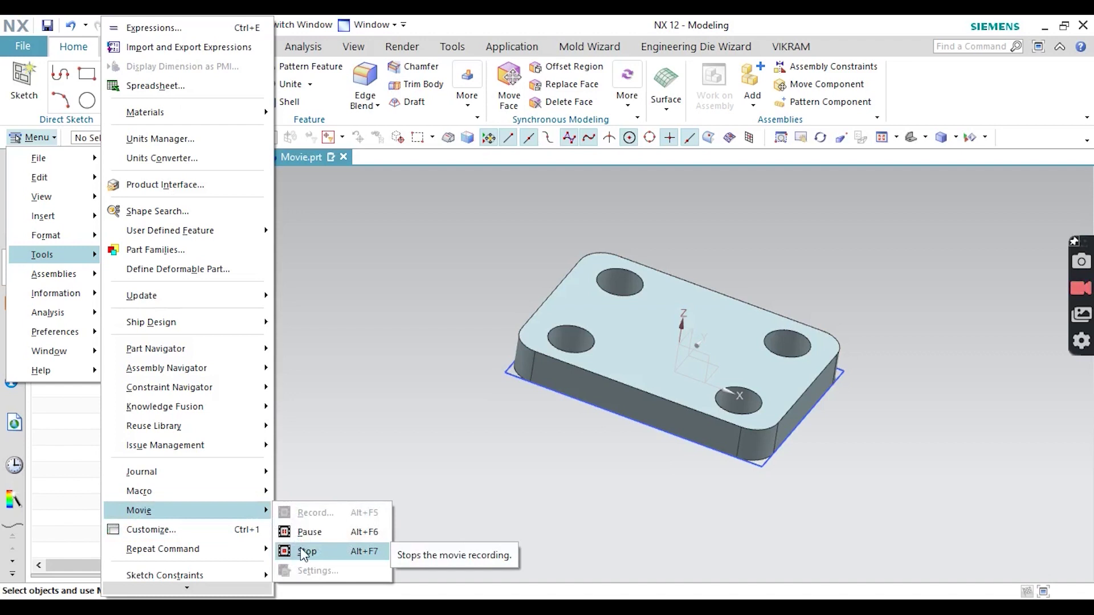
{"action": "left_click", "coordinate": [301, 550]}
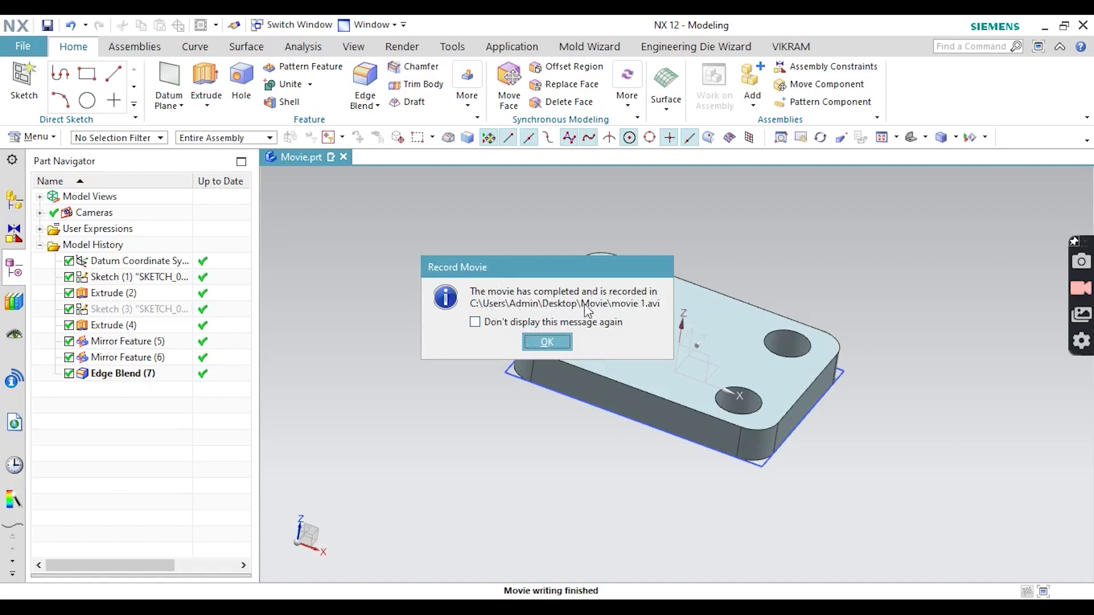
{"action": "left_click", "coordinate": [545, 342]}
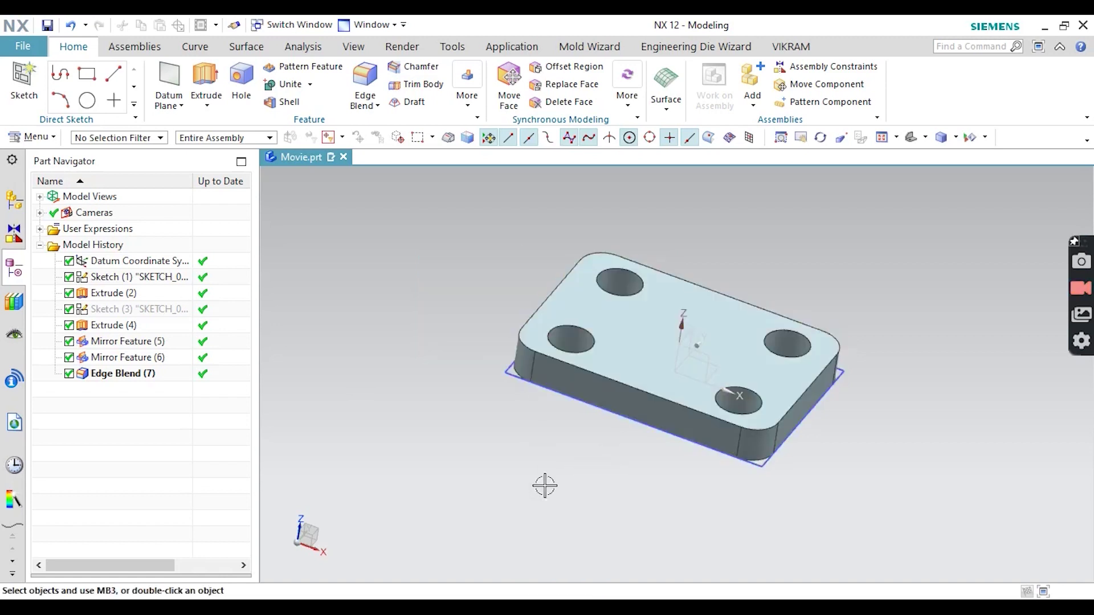
- Sketch a circle centred on the plate's top face
{"action": "left_click", "coordinate": [12, 90]}
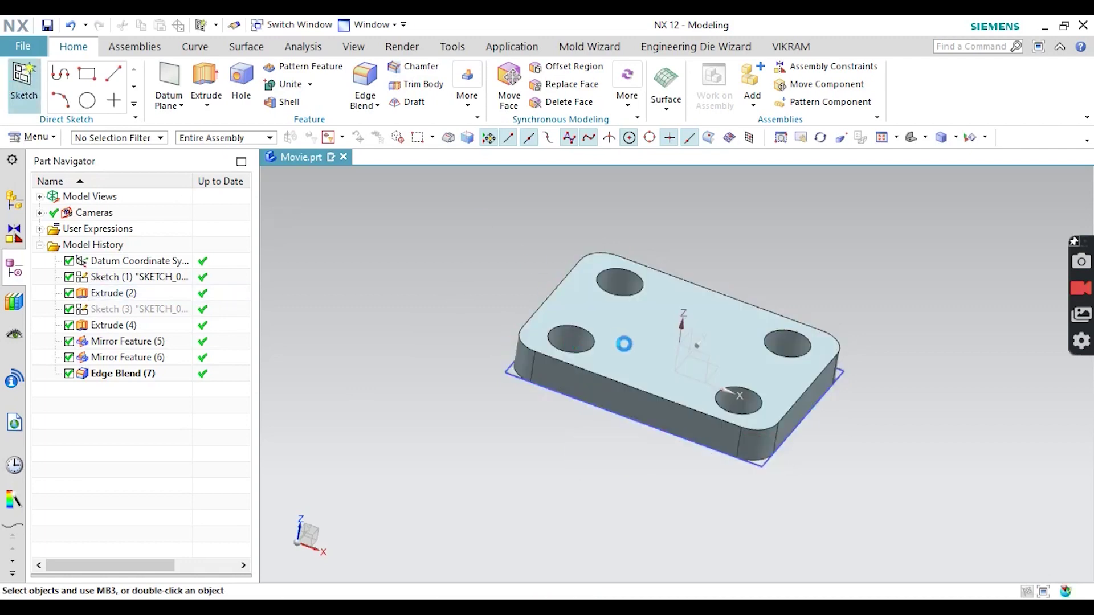
{"action": "left_click", "coordinate": [246, 227]}
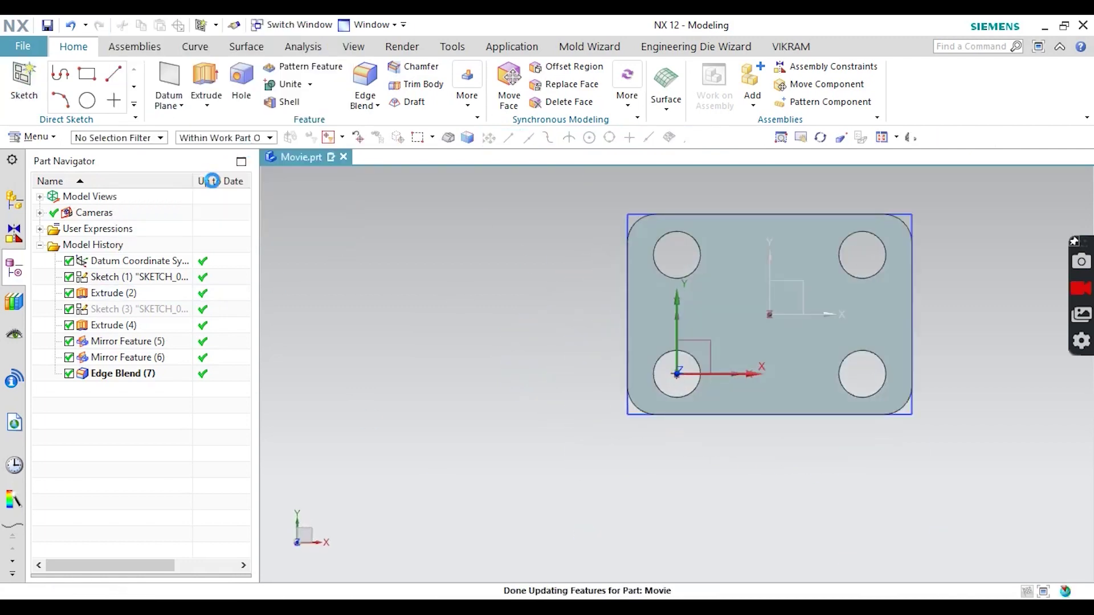
{"action": "left_click", "coordinate": [203, 74]}
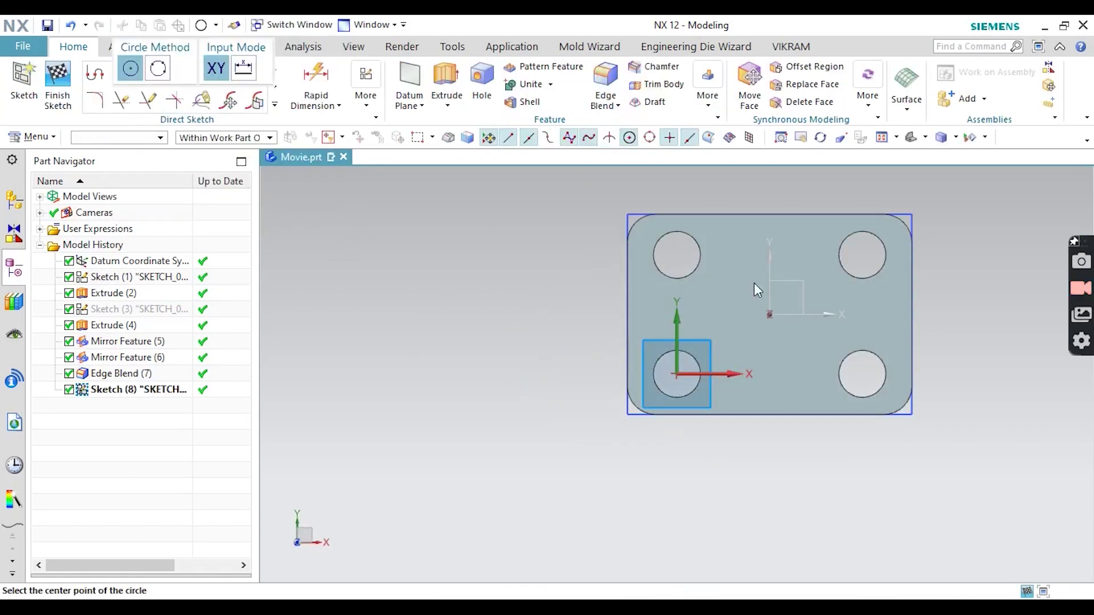
{"action": "left_click", "coordinate": [766, 315]}
{"action": "left_click", "coordinate": [767, 354]}
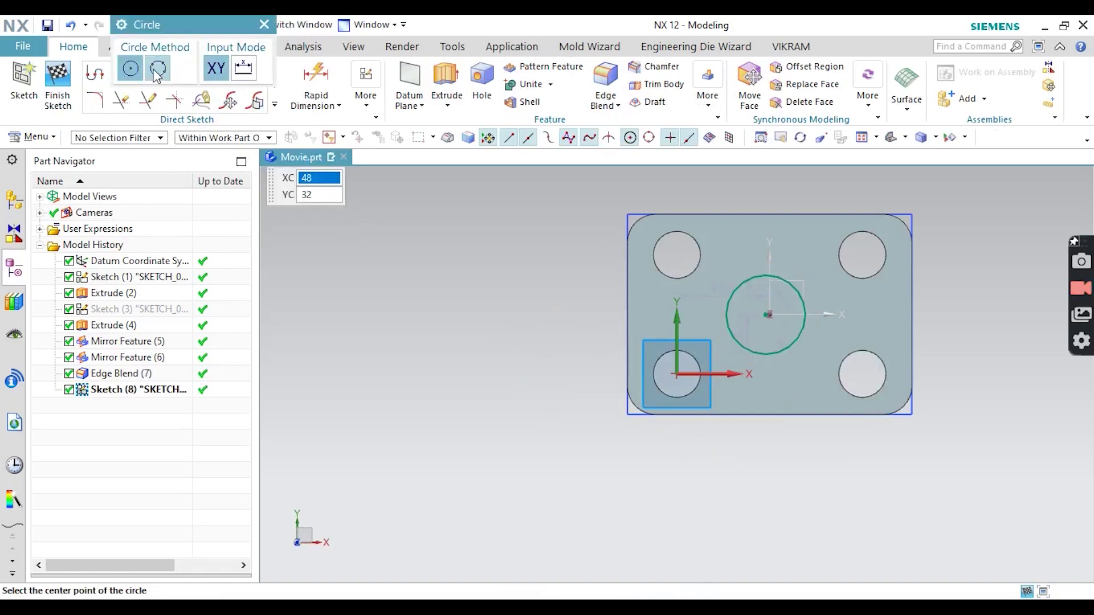
{"action": "left_click", "coordinate": [56, 78]}
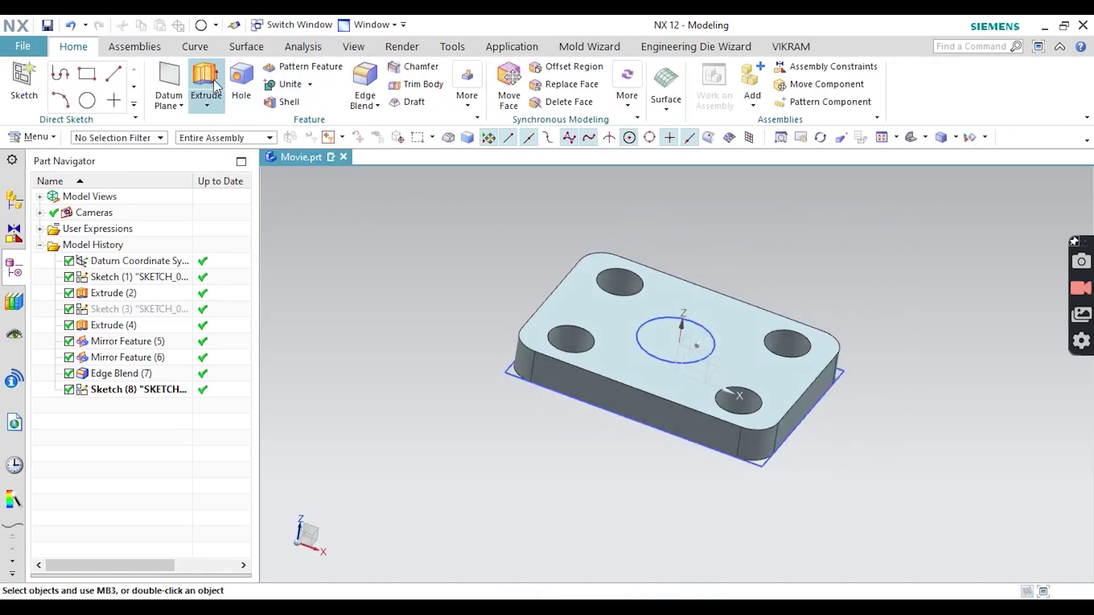
- Extrude the circle 50 mm, united with the plate, as a central boss
{"action": "left_click", "coordinate": [653, 328]}
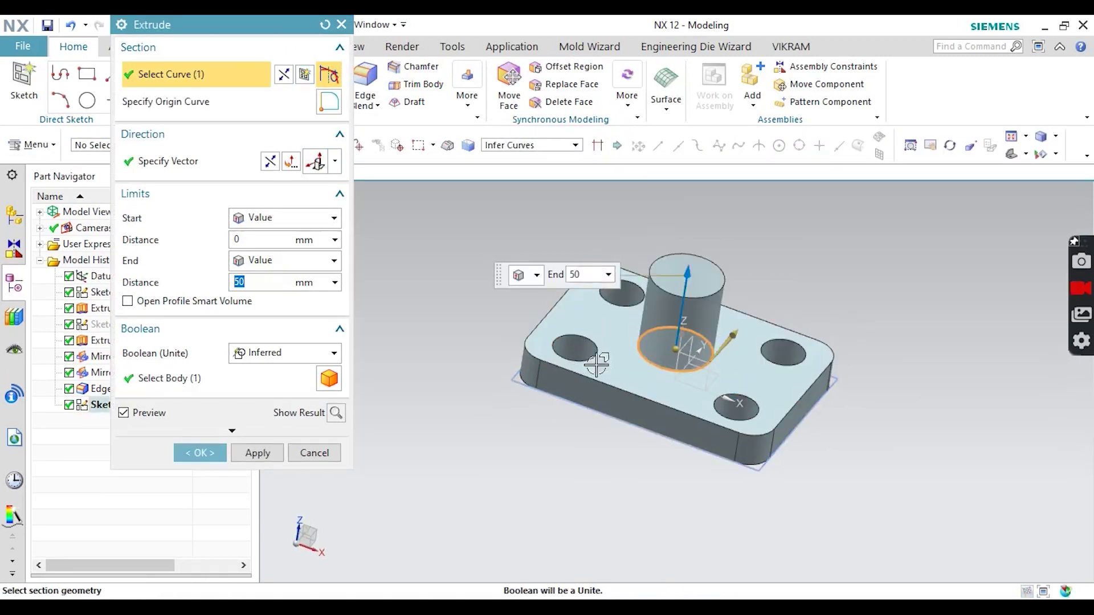
{"action": "left_click", "coordinate": [209, 456]}
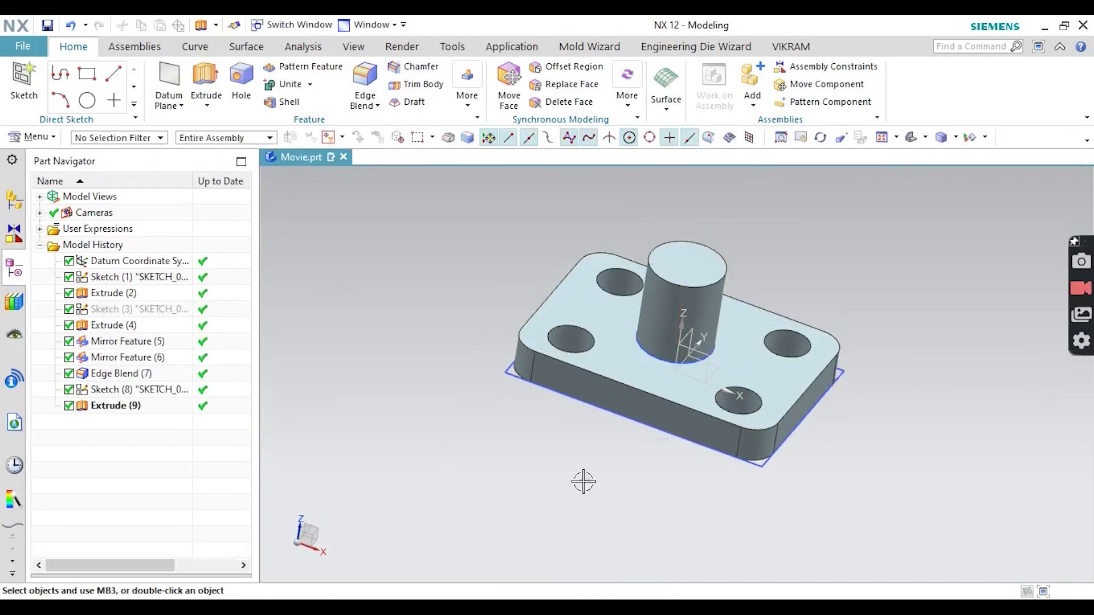
{"action": "middle_click_drag", "start_coordinate": [648, 332], "coordinate": [598, 353]}
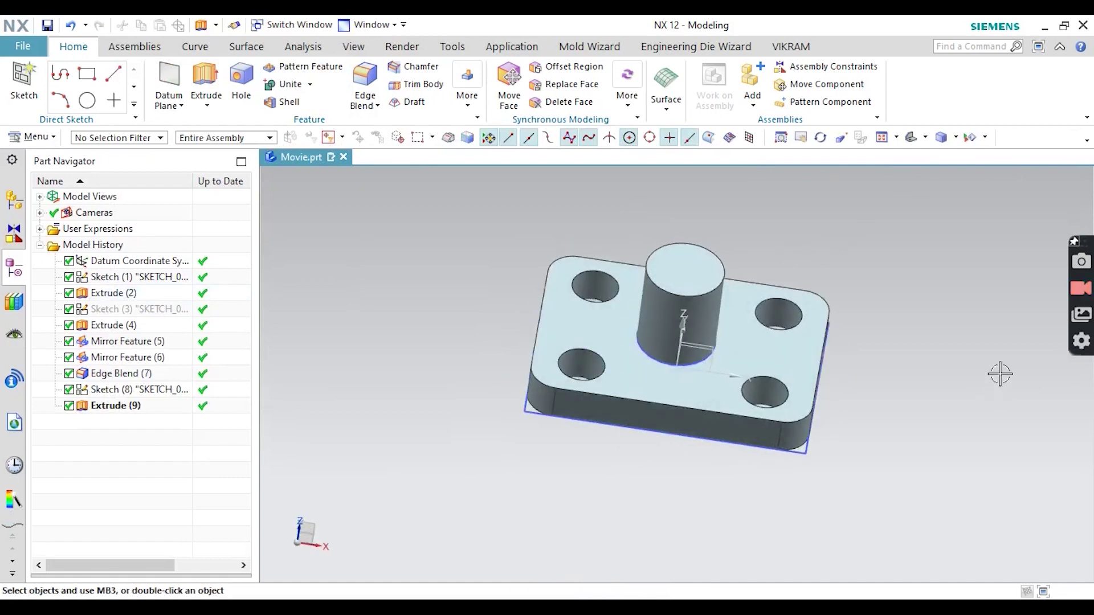
{"action": "mouse_move", "coordinate": [471, 361]}
{"action": "middle_mouse_down"}
{"action": "mouse_move", "coordinate": [495, 325]}
{"action": "mouse_move", "coordinate": [472, 375]}
{"action": "middle_mouse_up"}
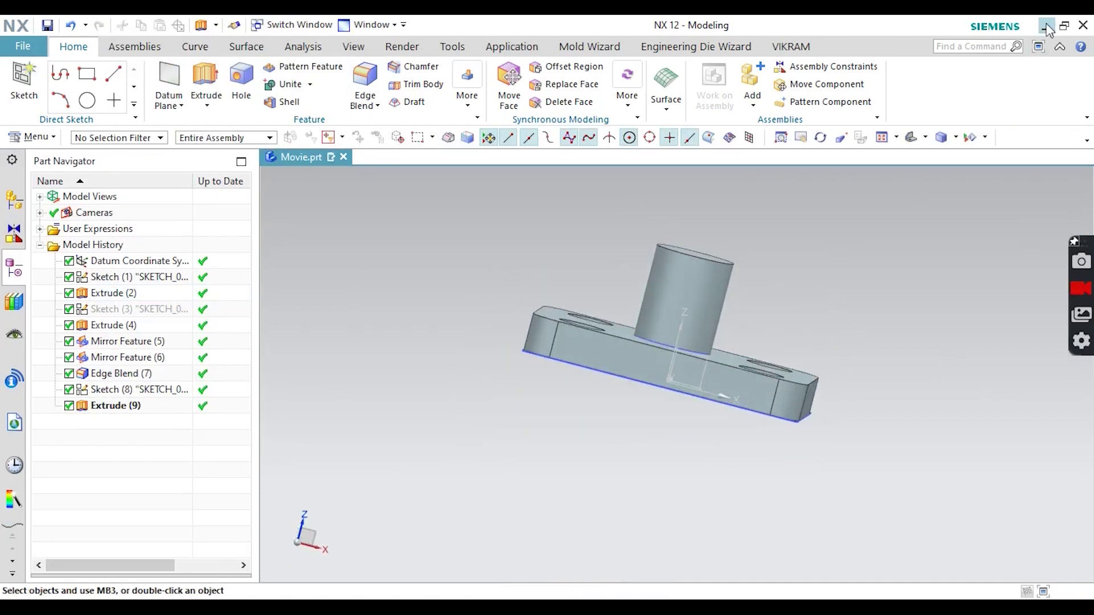